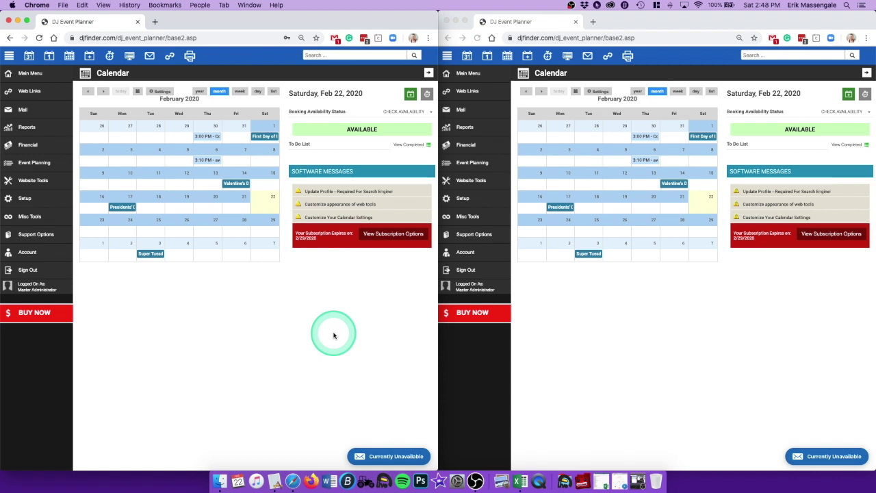
Step: Open Setup > Emails to list the Active Lead, Admin, Booked and Contract templates
click(24, 199)
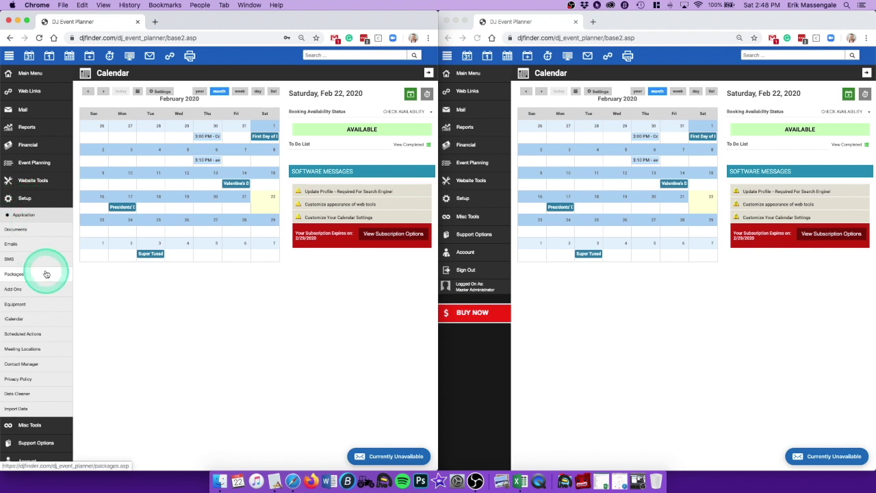
click(11, 244)
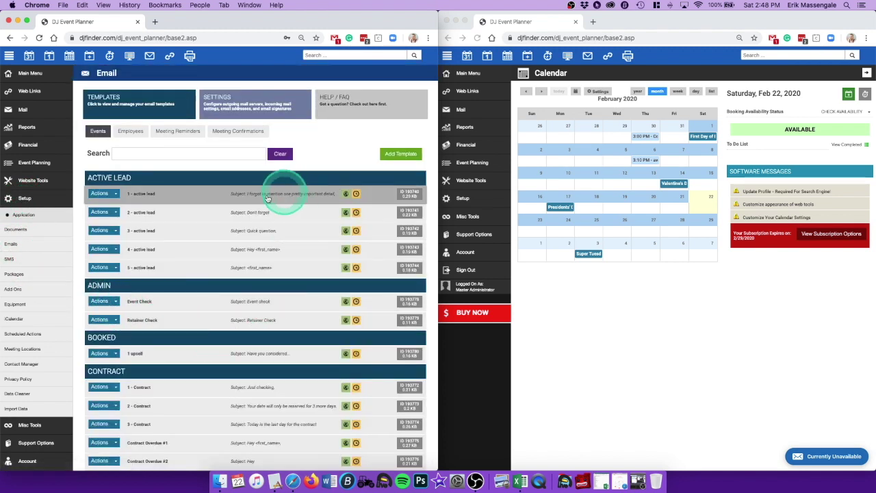
click(676, 369)
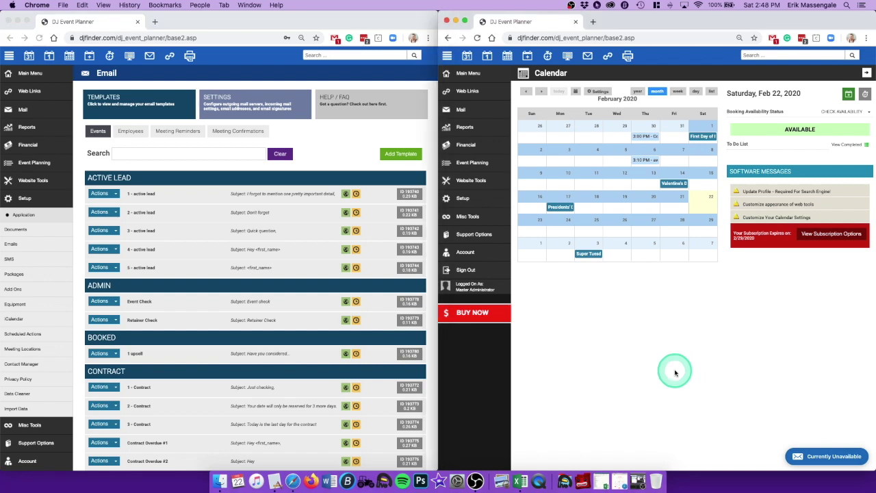
Step: Sign up for the thanks.io Free plan with the user's name and e-mail address
click(621, 478)
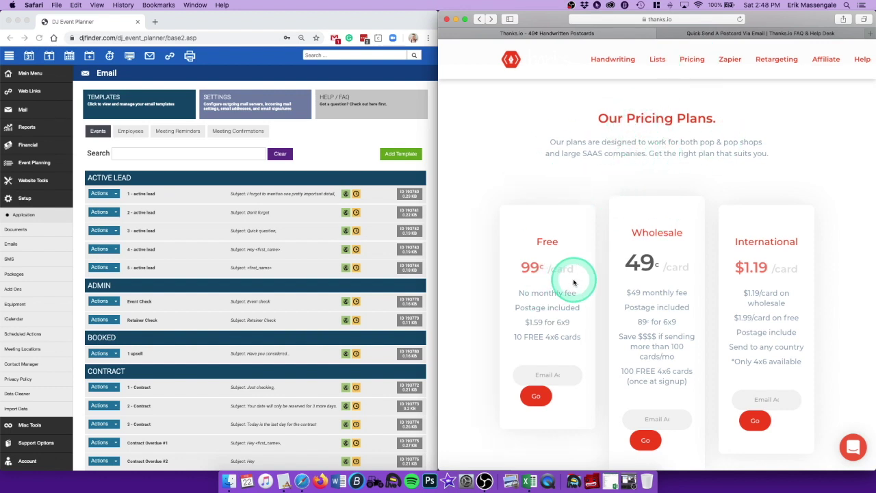
scroll(546, 342, down, 1)
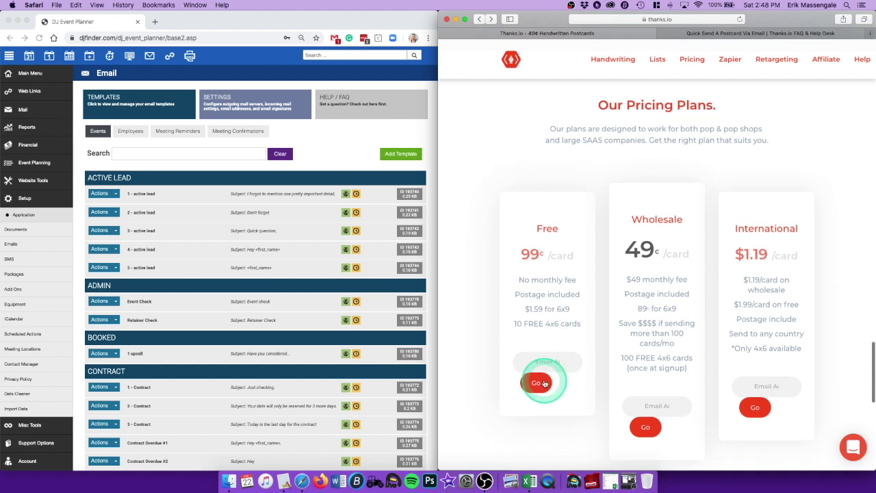
click(546, 378)
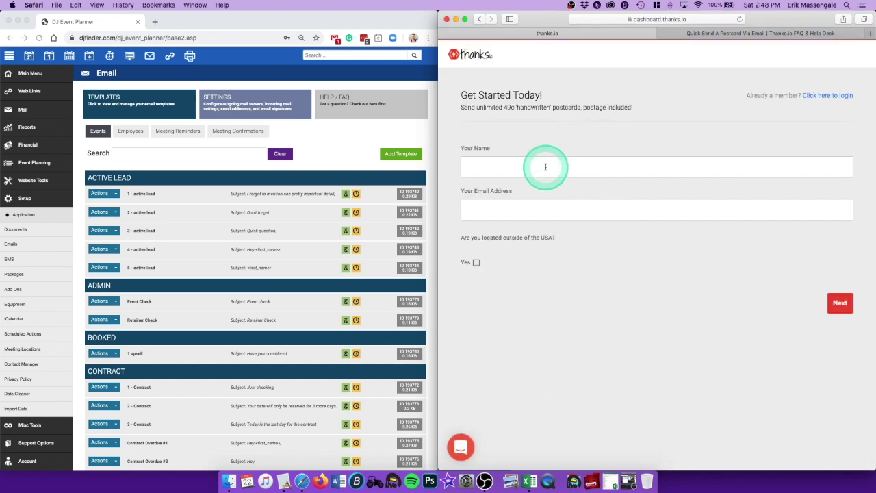
key(Tab)
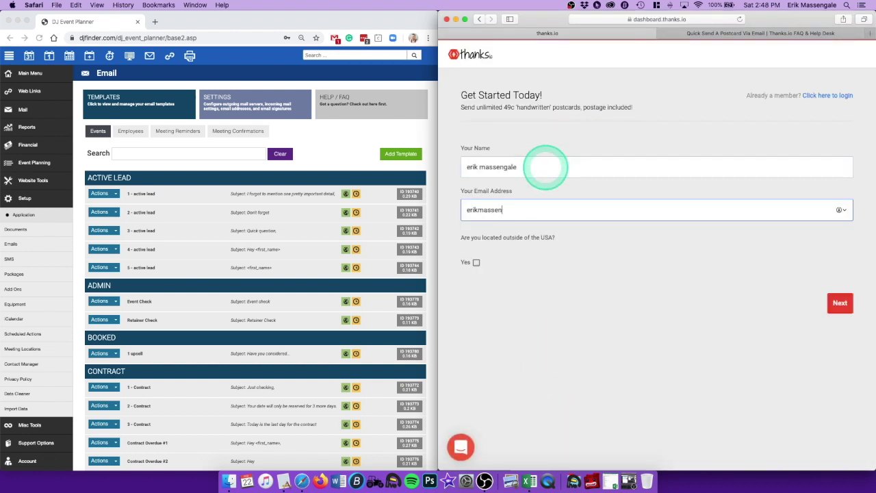
click(840, 304)
scroll(710, 302, up, 2)
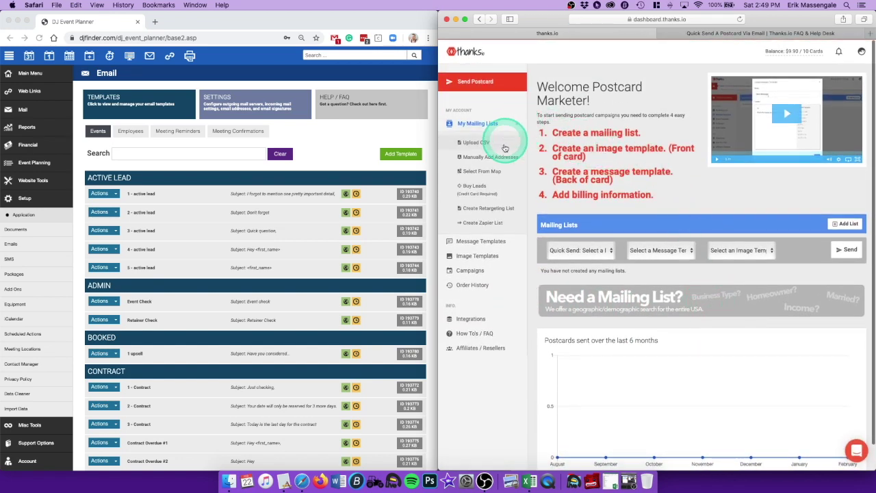
Step: Upload untitled.jpg from the Desktop as a new thanks.io image template
click(477, 258)
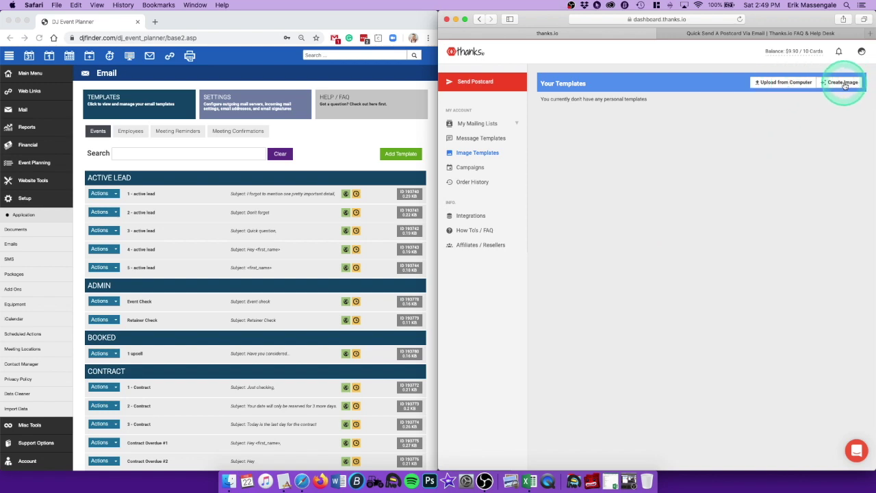
click(800, 84)
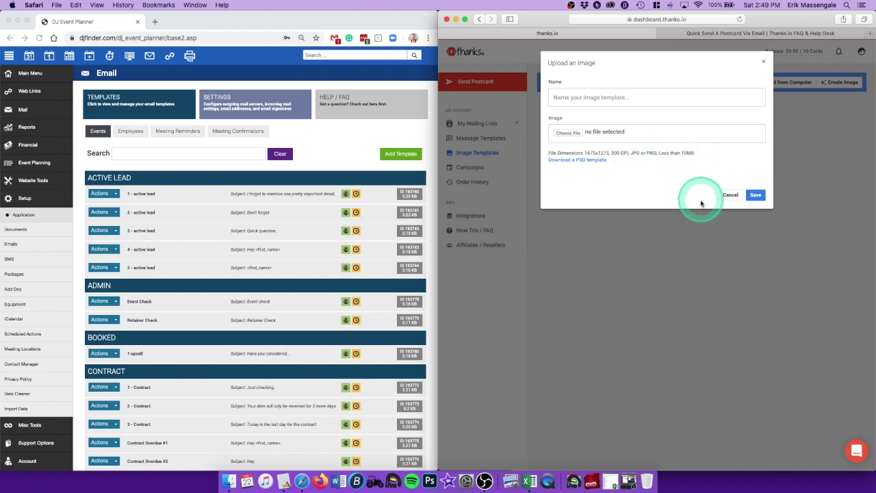
click(566, 133)
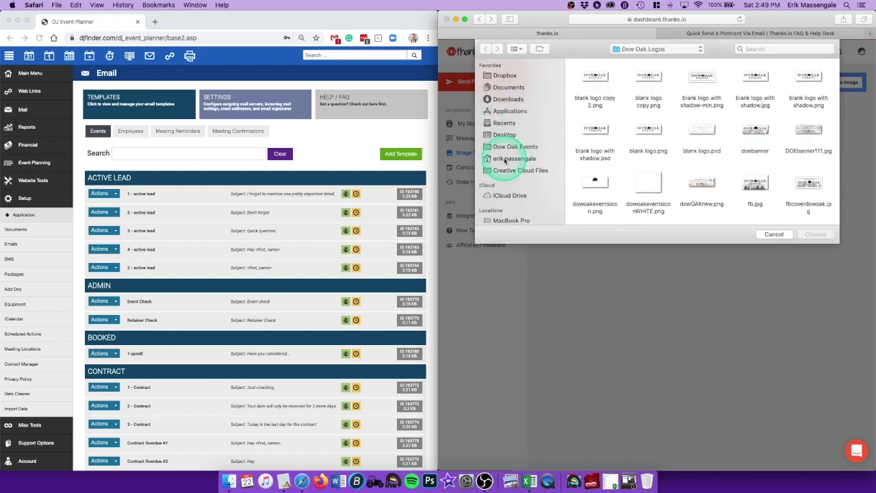
click(505, 158)
click(586, 126)
click(826, 230)
Step: Name the image template 'test', save it, and star it as the default image
click(755, 195)
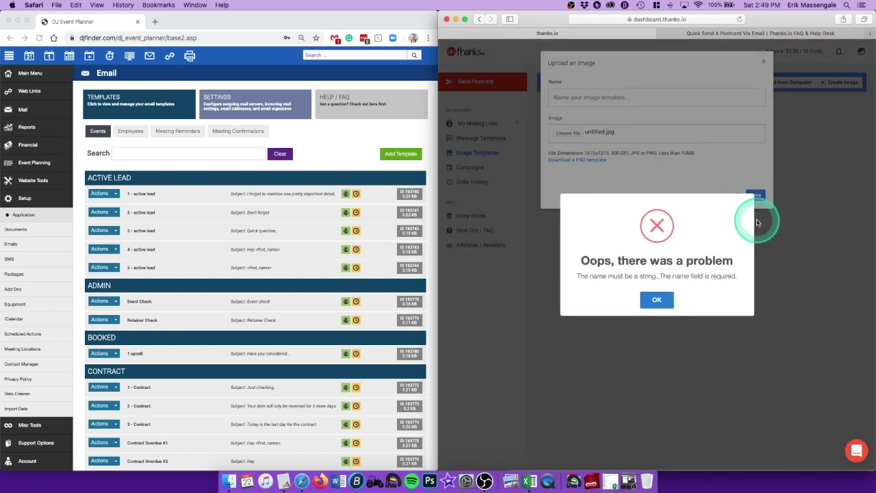
click(657, 300)
click(622, 96)
text(test)
click(756, 195)
mouse_move(577, 132)
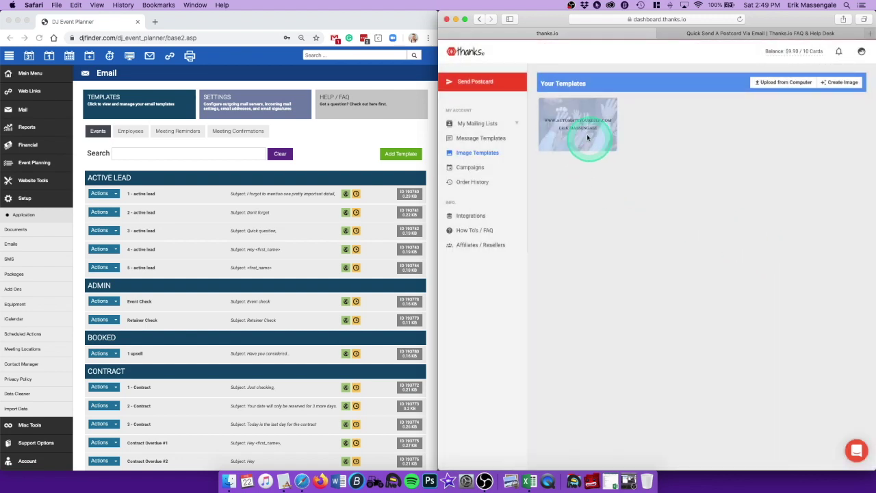
click(552, 124)
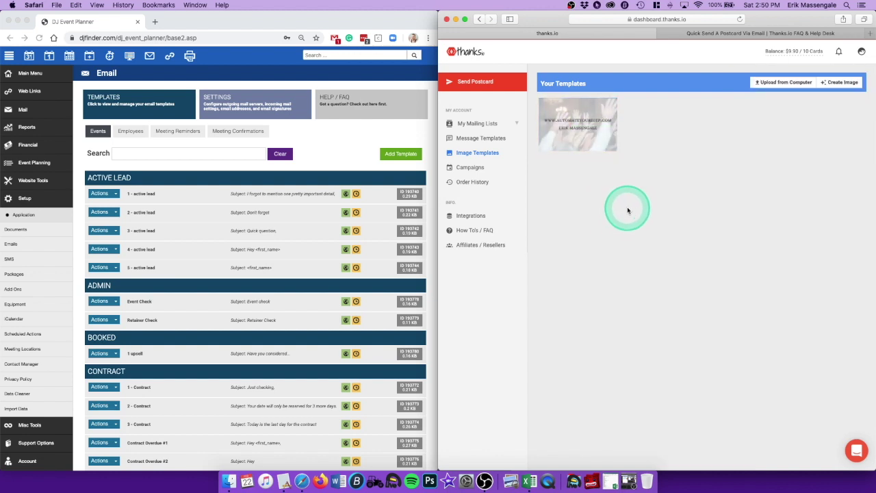
Step: Turn on Hide Thanks.IO Stamp in the thanks.io account settings
click(862, 53)
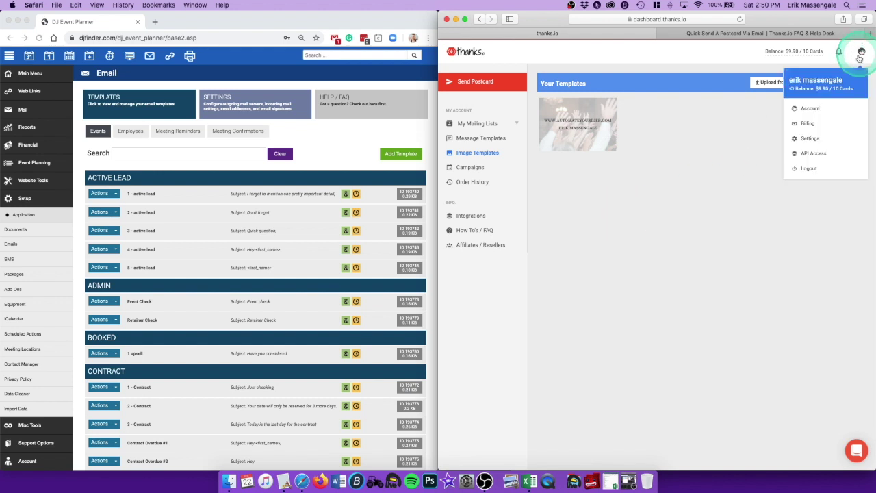
click(810, 139)
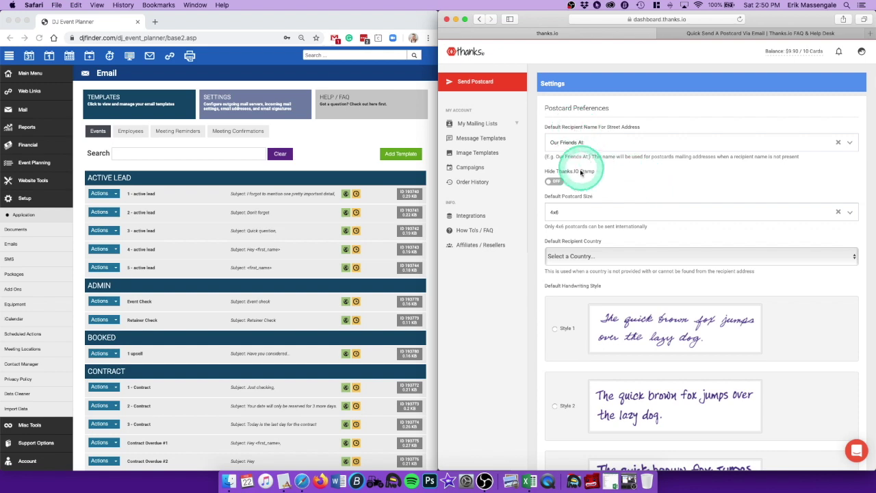
click(552, 182)
scroll(603, 178, down, 1)
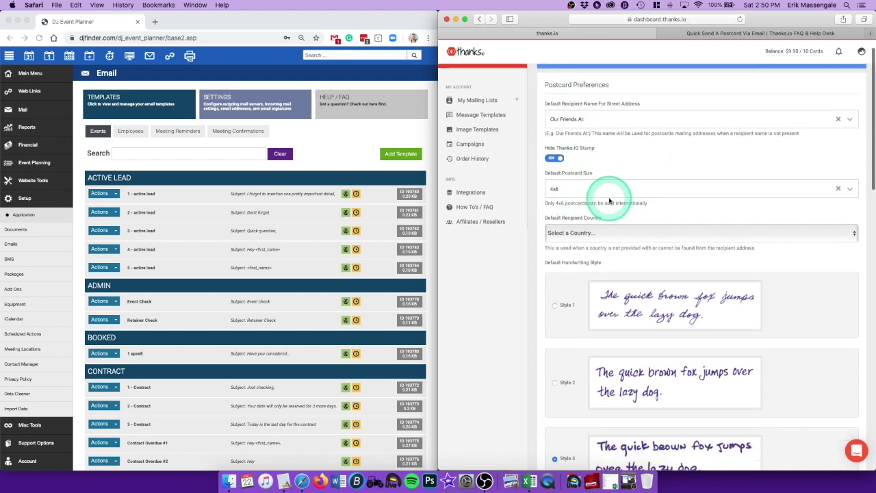
scroll(606, 197, down, 1)
scroll(637, 203, down, 1)
Step: Default recipients to United States, save the postcard preferences, and close settings
click(636, 192)
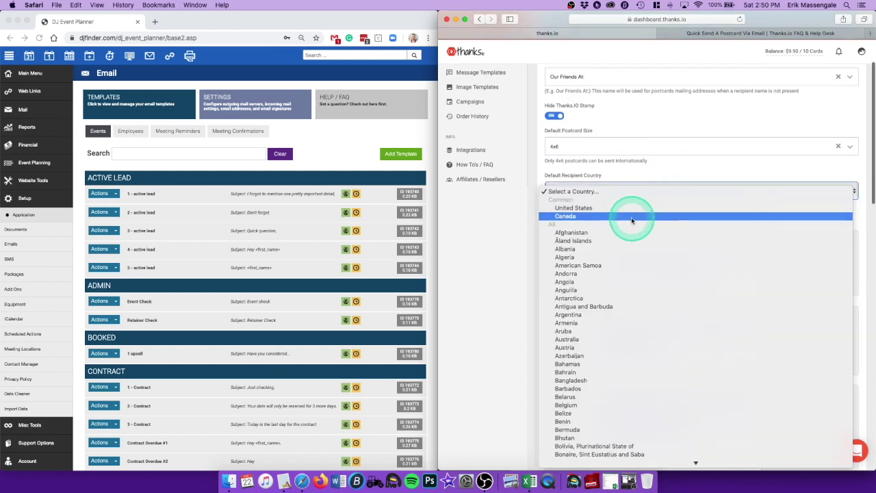
click(632, 209)
scroll(633, 214, down, 4)
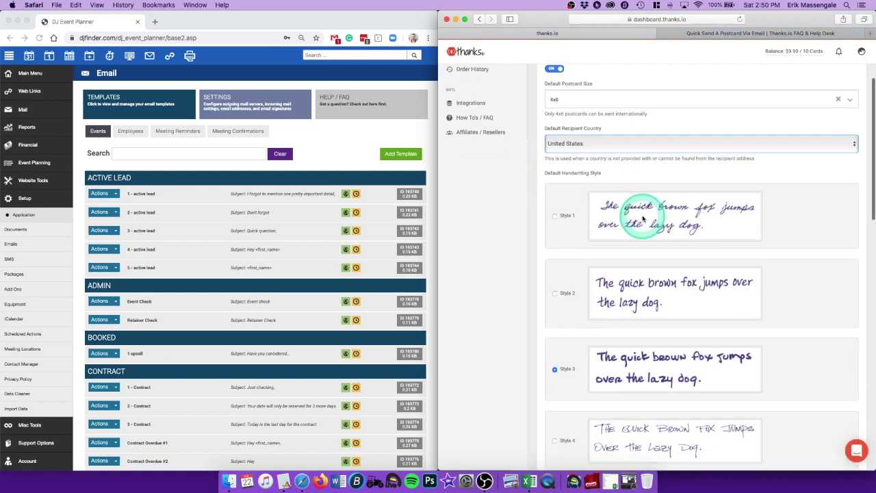
scroll(719, 308, down, 1)
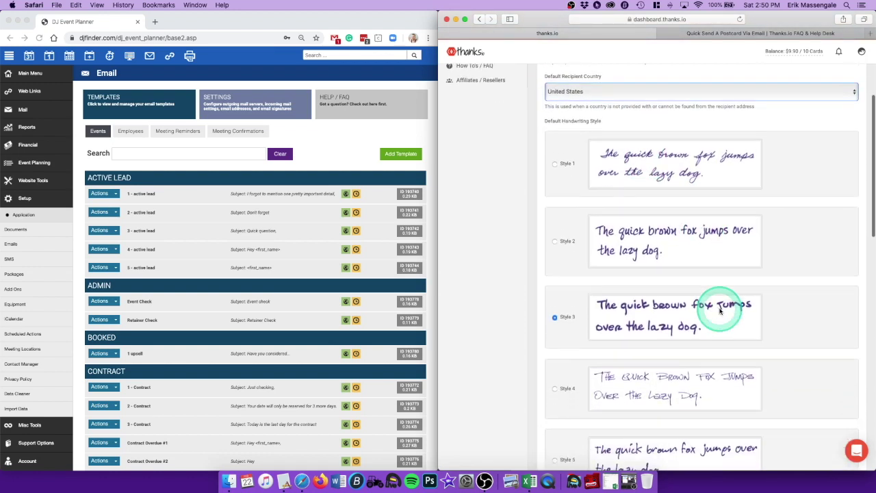
scroll(730, 308, down, 2)
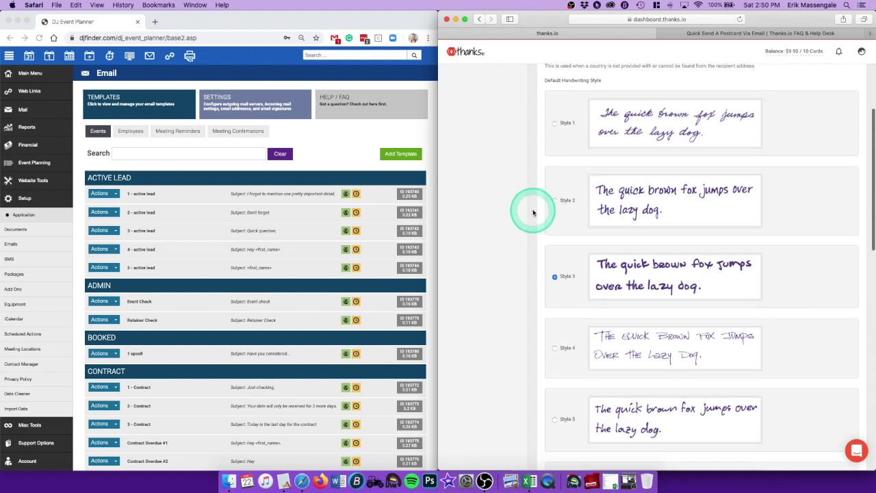
scroll(796, 277, down, 5)
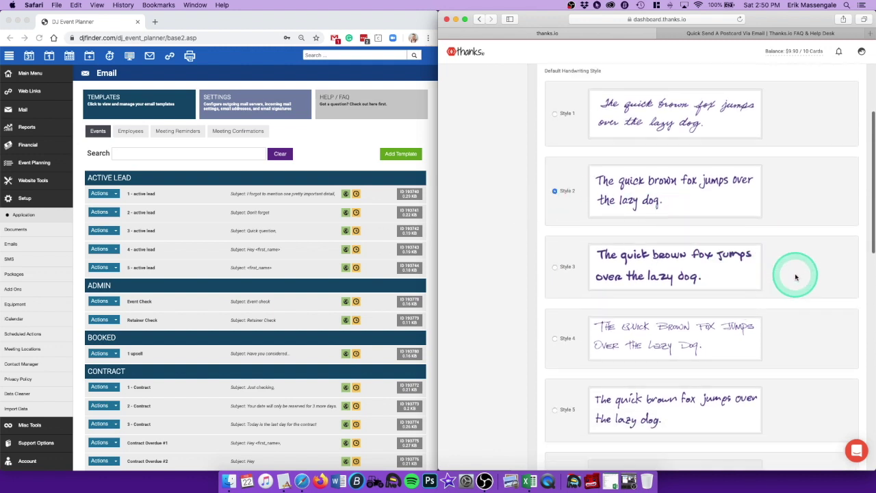
scroll(796, 277, down, 15)
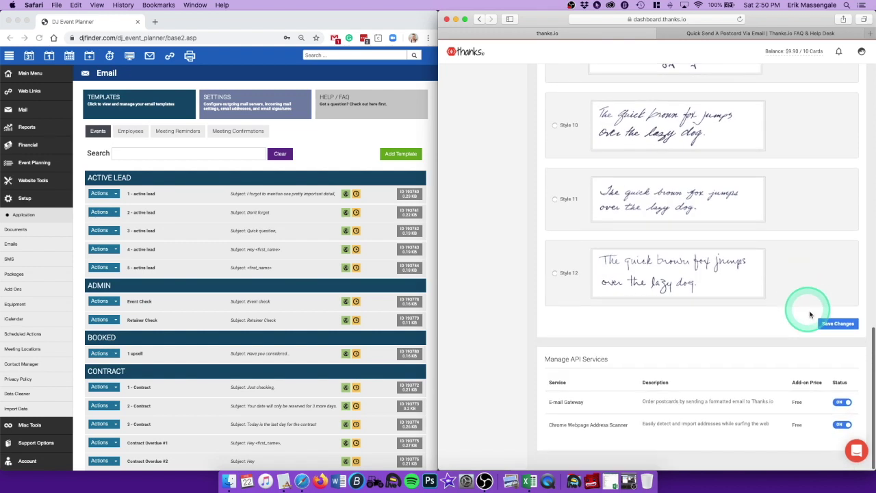
click(827, 324)
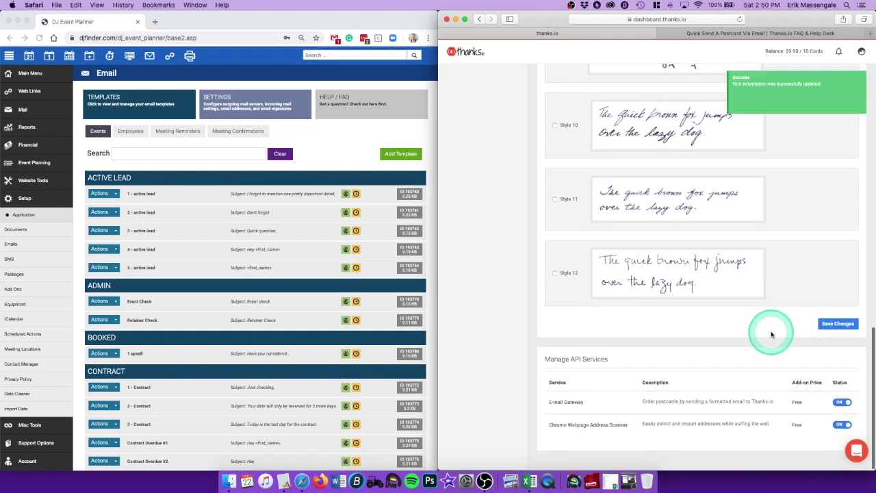
scroll(772, 334, up, 20)
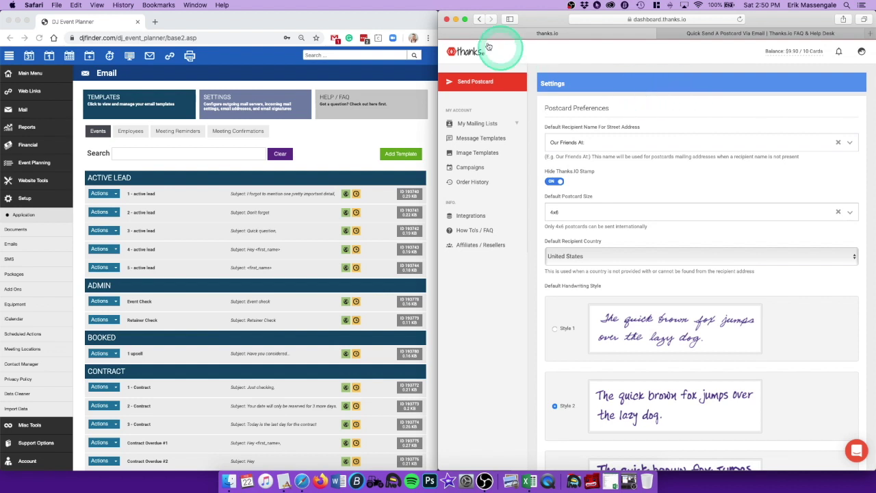
click(445, 34)
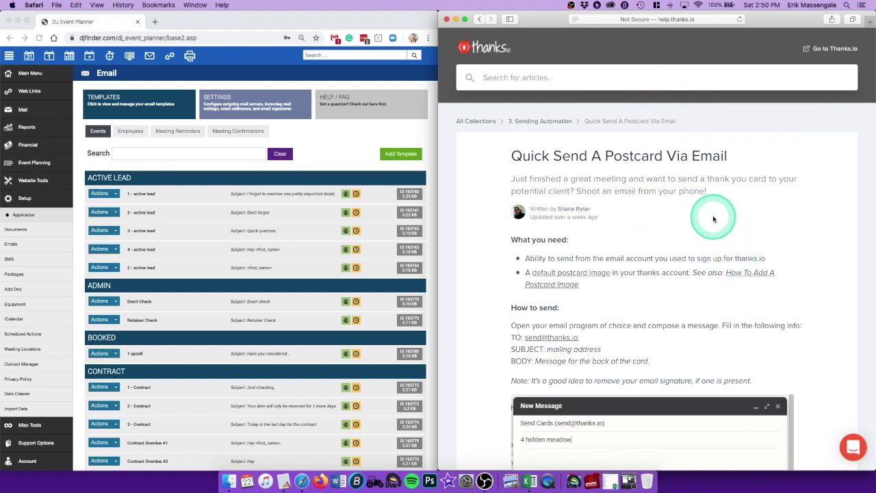
scroll(714, 219, down, 1)
scroll(713, 219, down, 2)
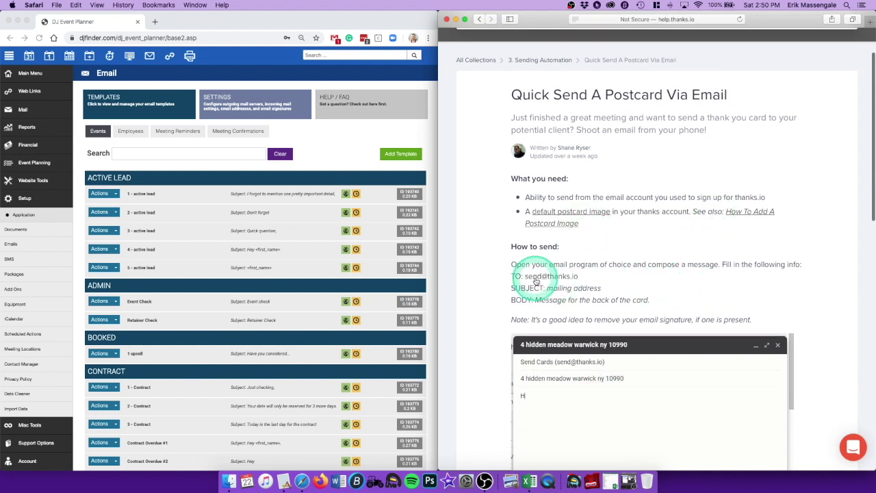
right_click(566, 280)
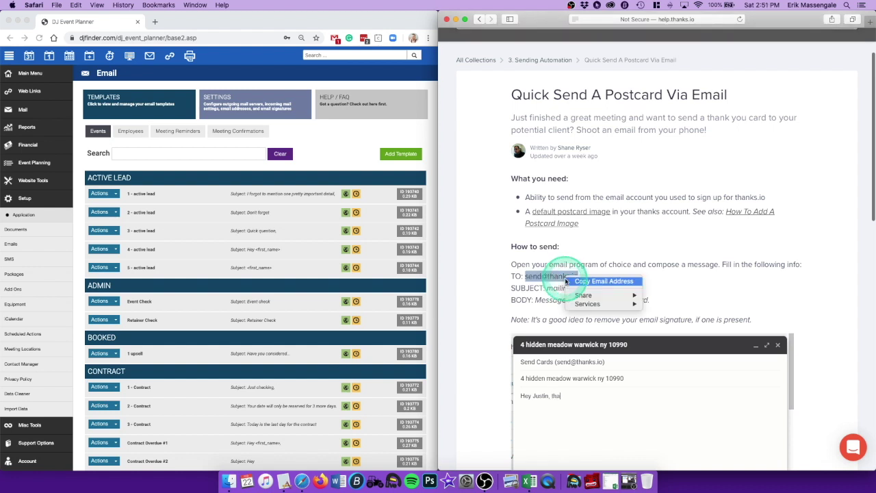
click(597, 278)
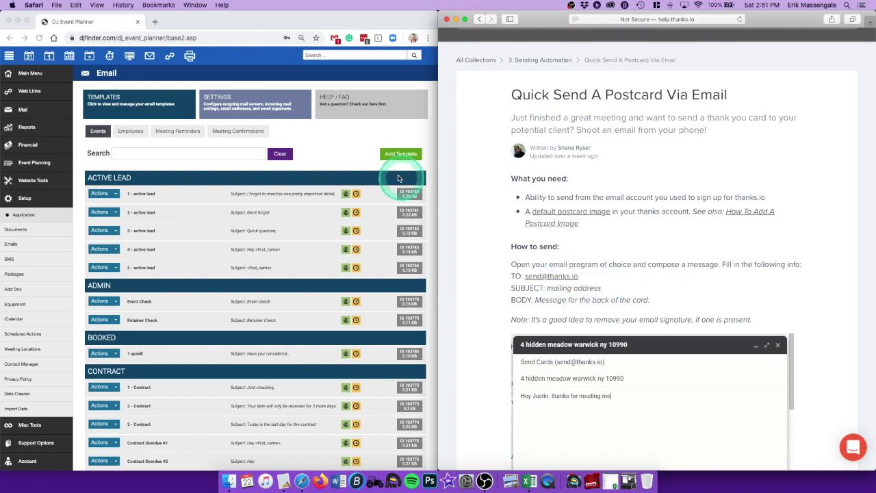
click(329, 154)
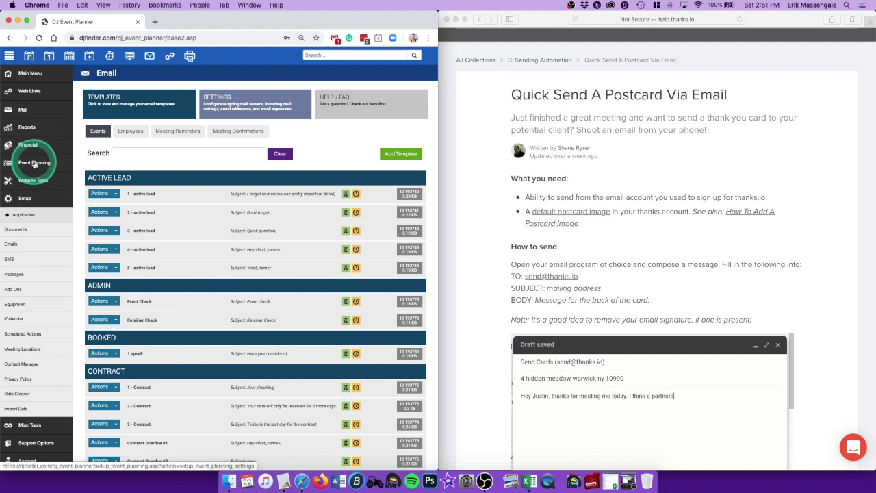
click(35, 164)
Step: Open the COMPANY NAME Planning Form and preview it in a separate window
click(160, 141)
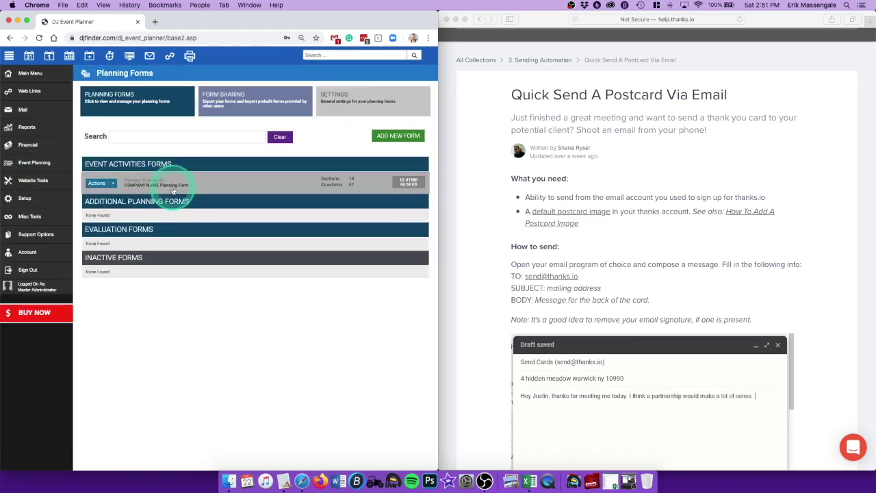
click(151, 186)
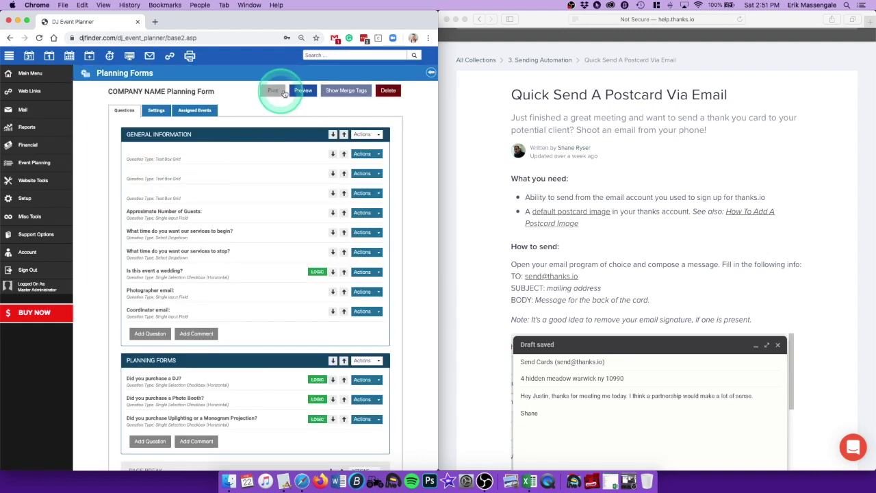
click(303, 92)
drag(404, 19, 587, 23)
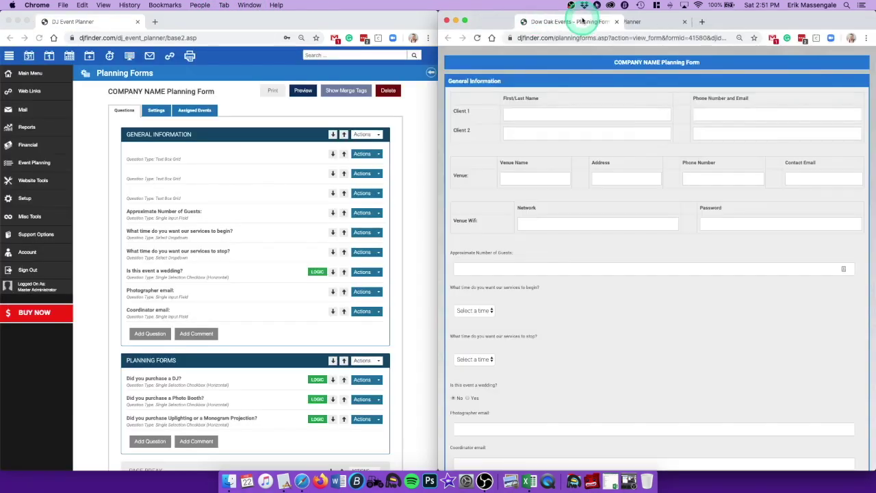
click(413, 248)
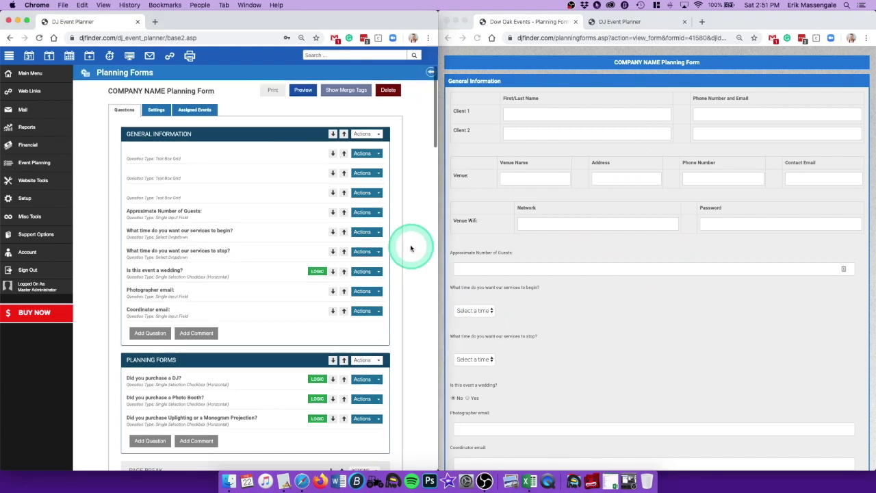
Step: Add the question 'Mailing address: first and last name?' and begin a second question
click(155, 334)
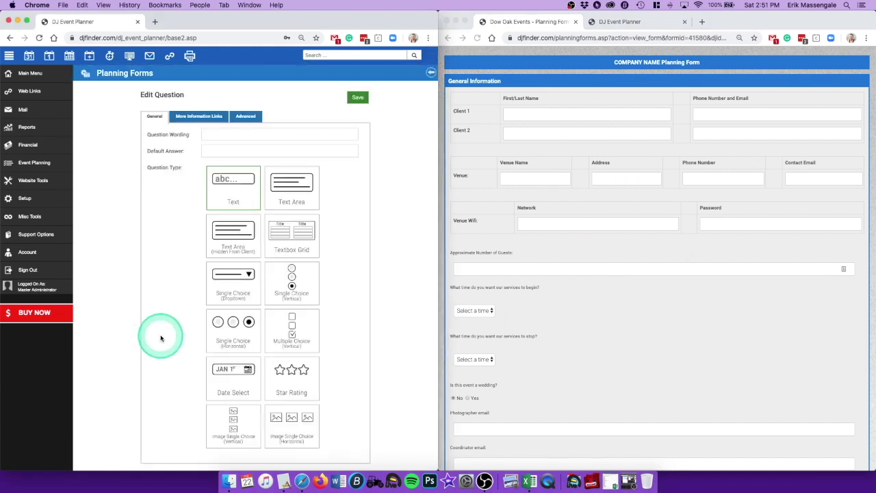
click(228, 134)
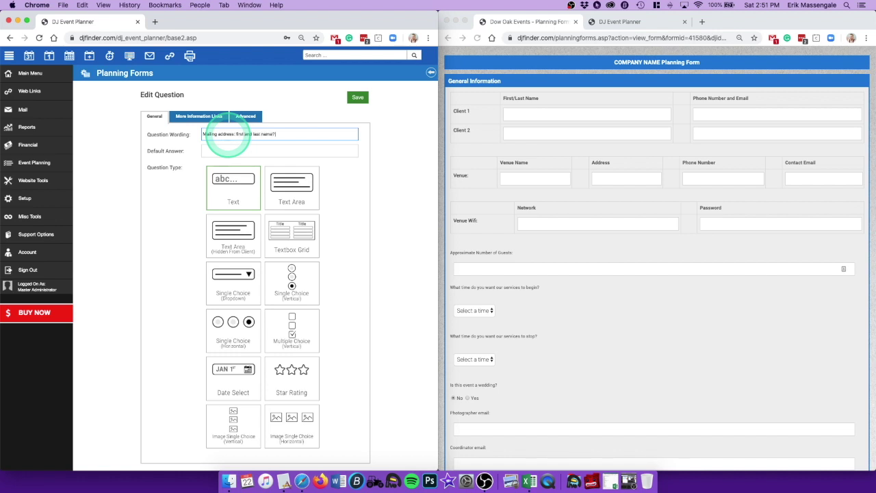
click(357, 98)
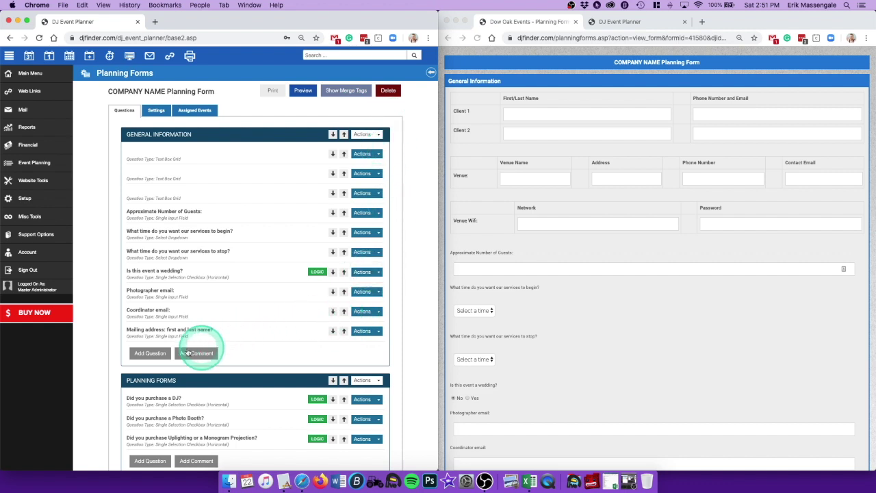
click(150, 354)
click(223, 135)
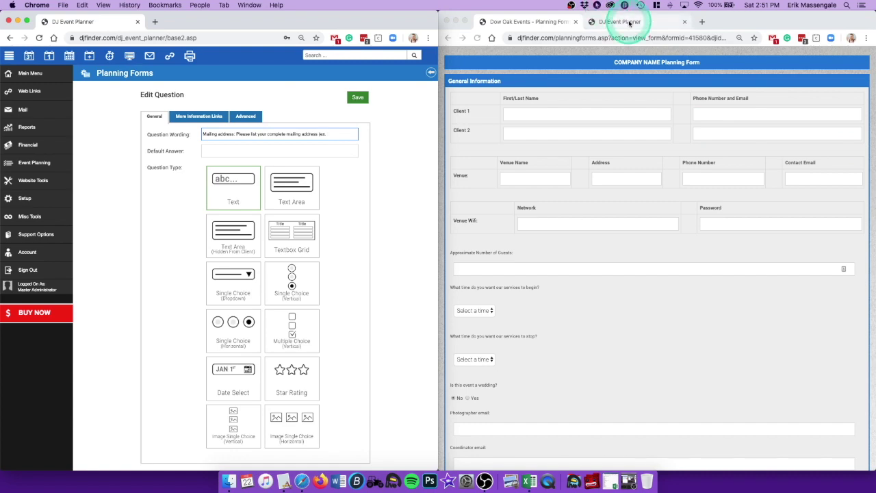
drag(738, 19, 720, 133)
click(728, 130)
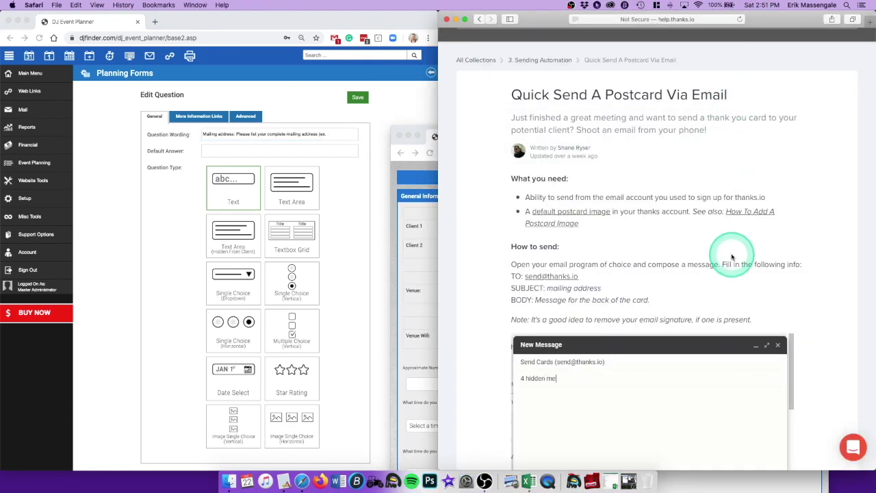
scroll(719, 252, down, 10)
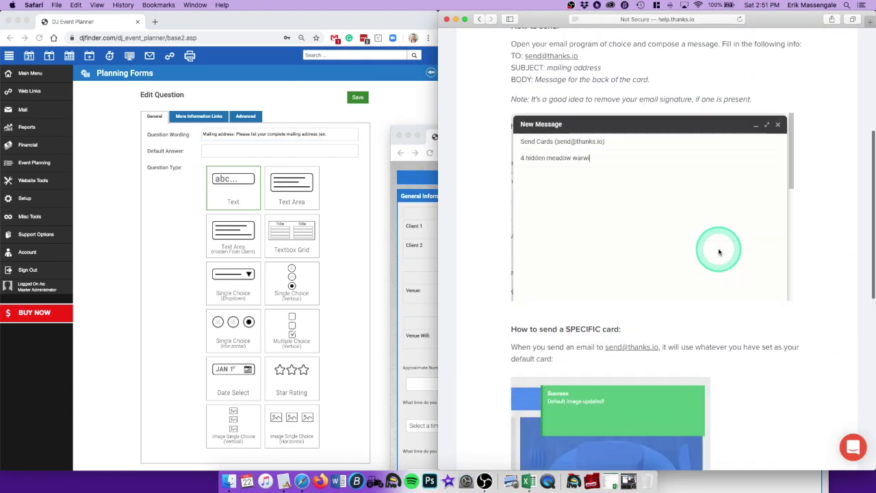
scroll(719, 252, down, 8)
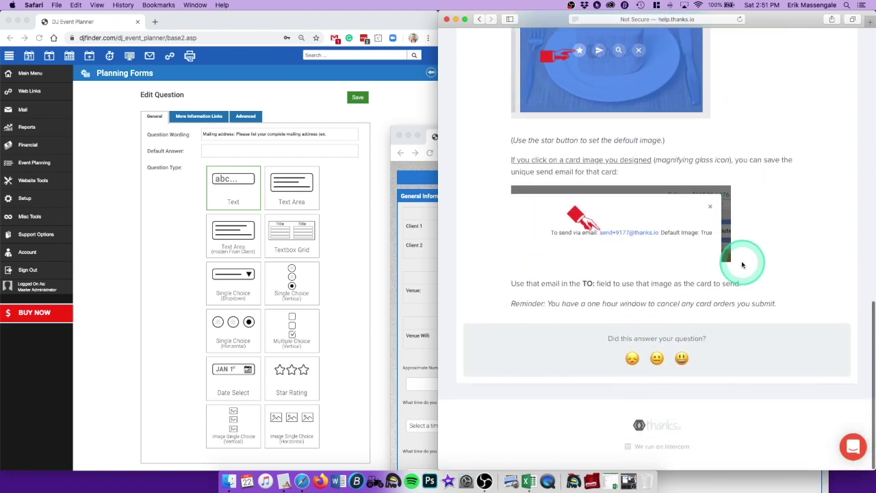
scroll(746, 267, up, 20)
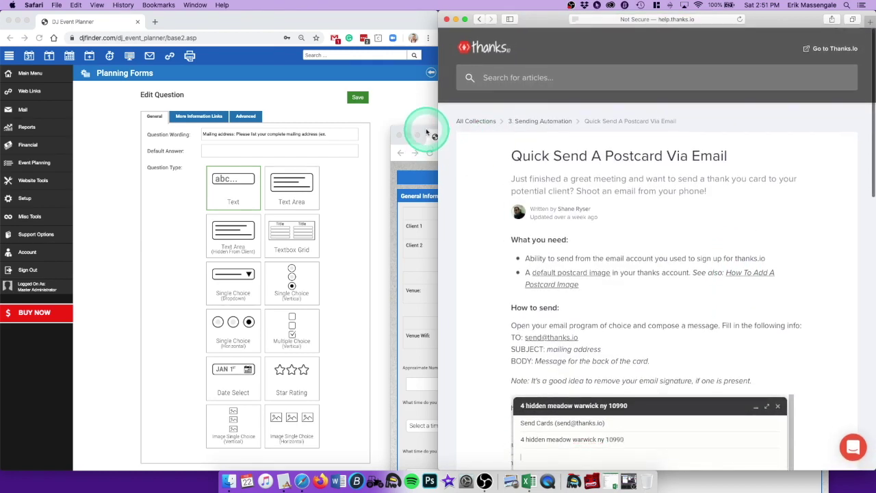
drag(426, 132, 462, 23)
Step: Search Google for 'mailing address' in a new tab
click(698, 24)
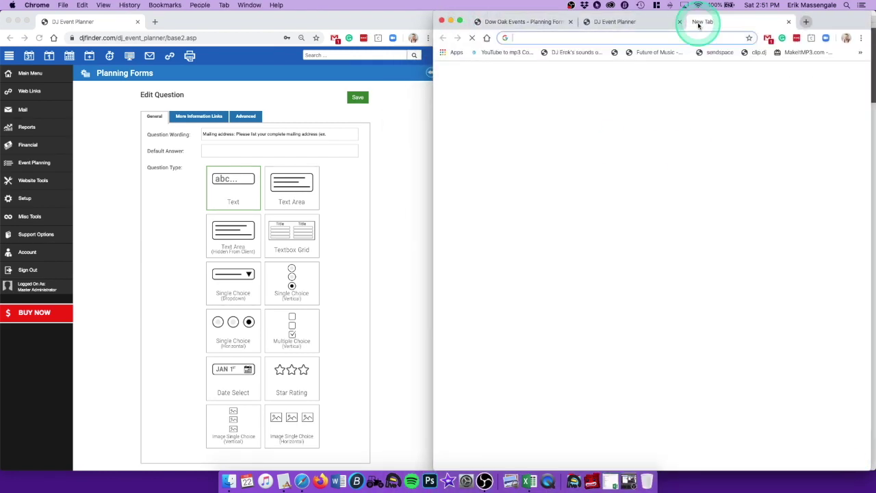
text(mailing address)
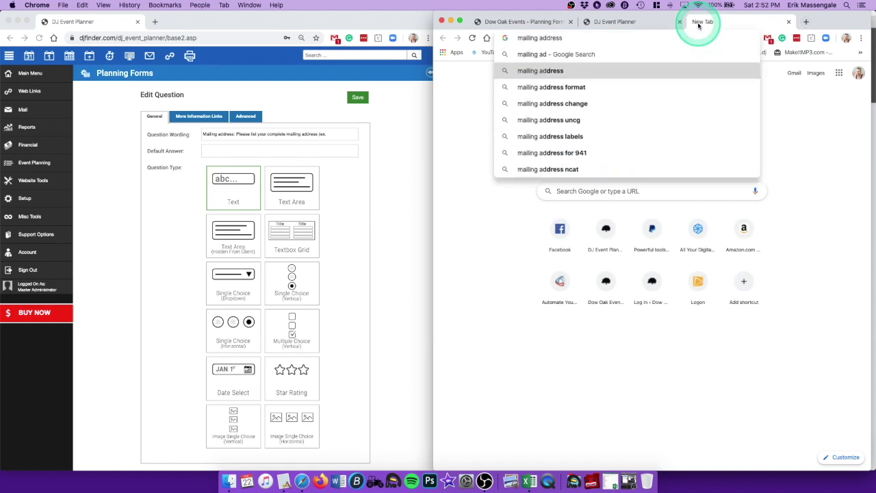
key(Return)
scroll(768, 278, down, 3)
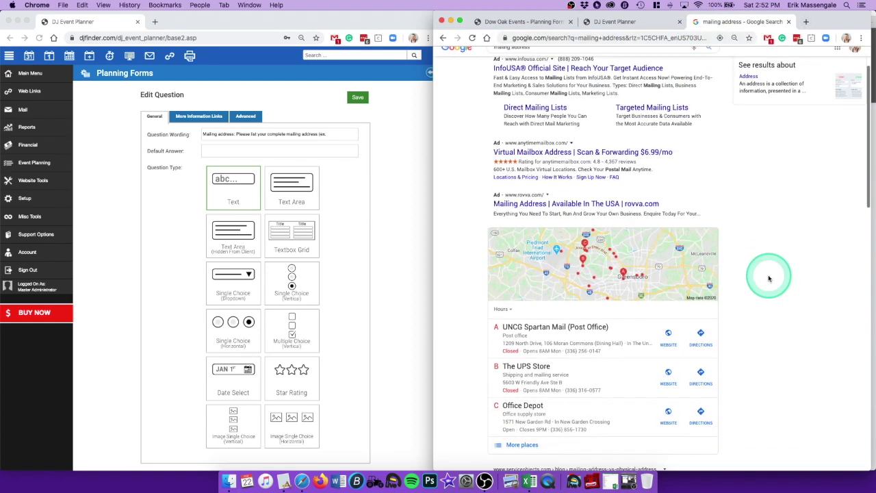
drag(562, 329, 503, 331)
Step: Add The UPS Store's street address as the example and save the question
click(322, 138)
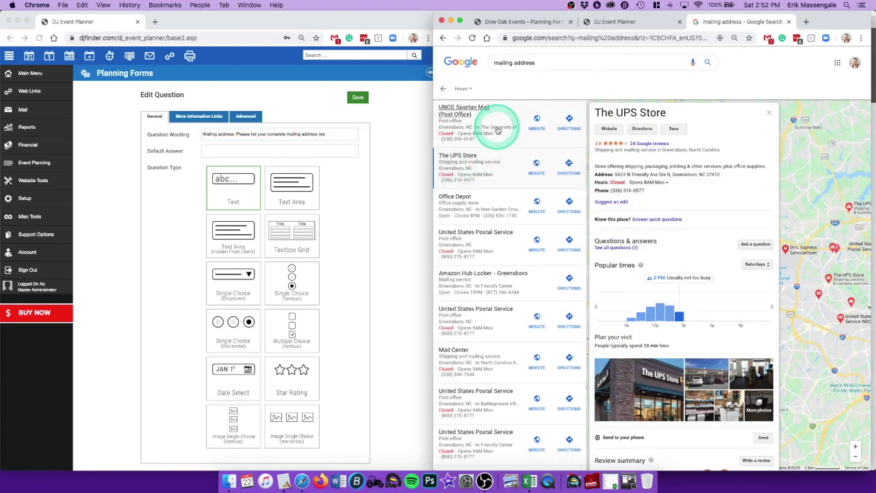
drag(635, 174, 708, 176)
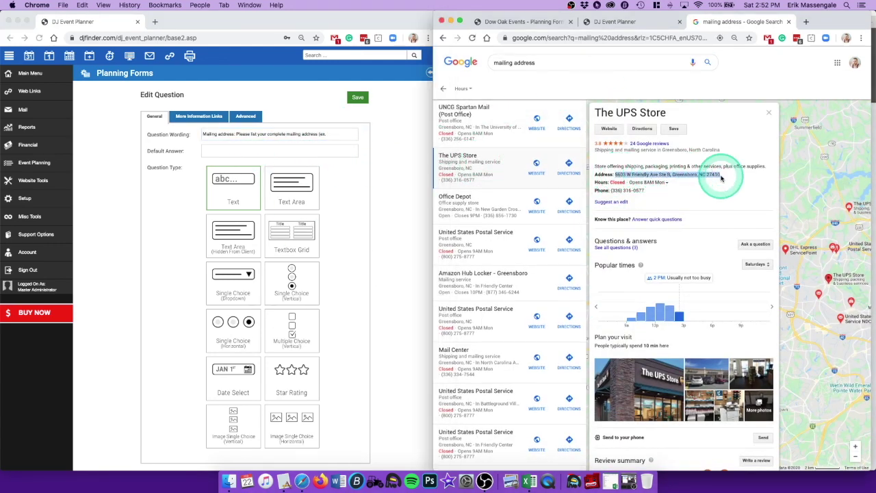
click(334, 134)
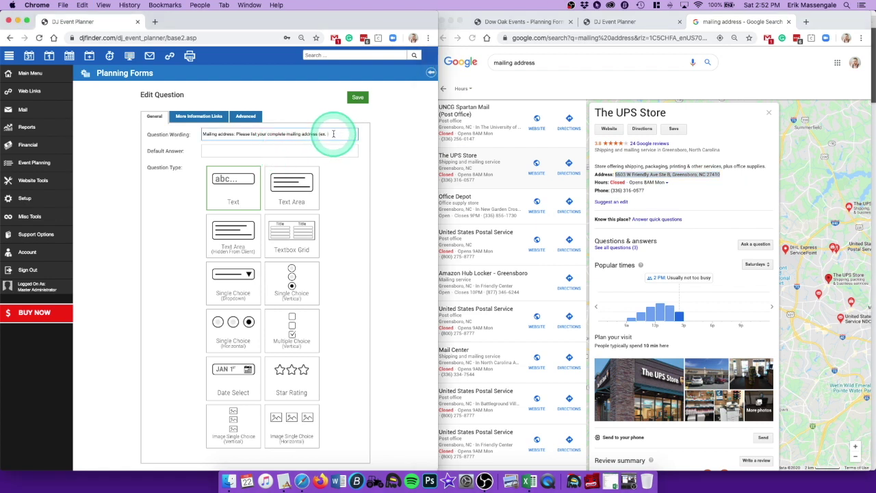
click(376, 253)
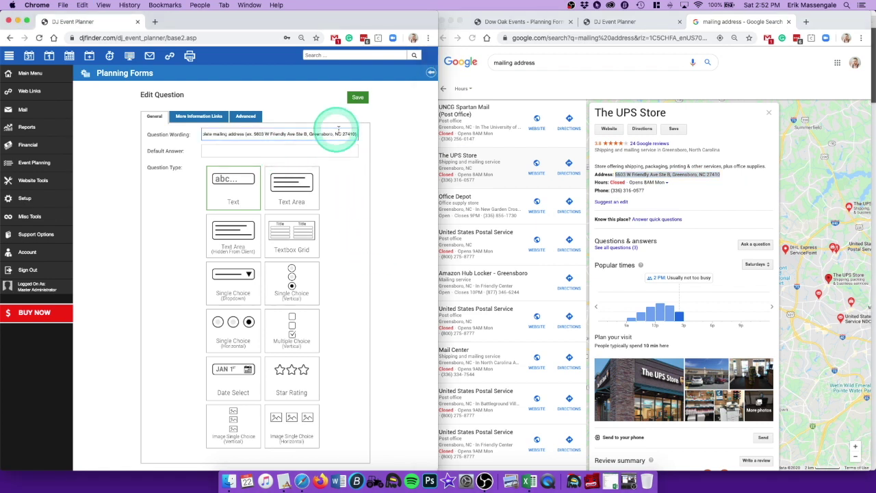
click(358, 96)
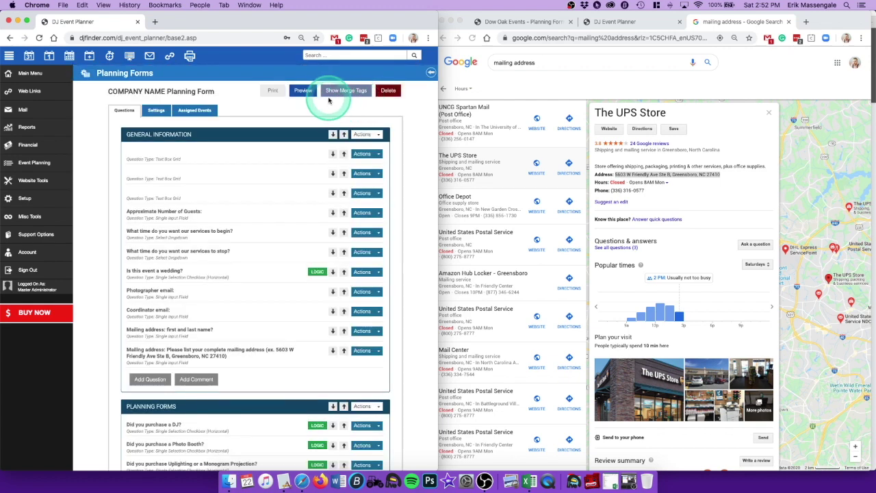
Step: Preview the refreshed planning form, check both mailing-address questions, then close the preview
click(789, 23)
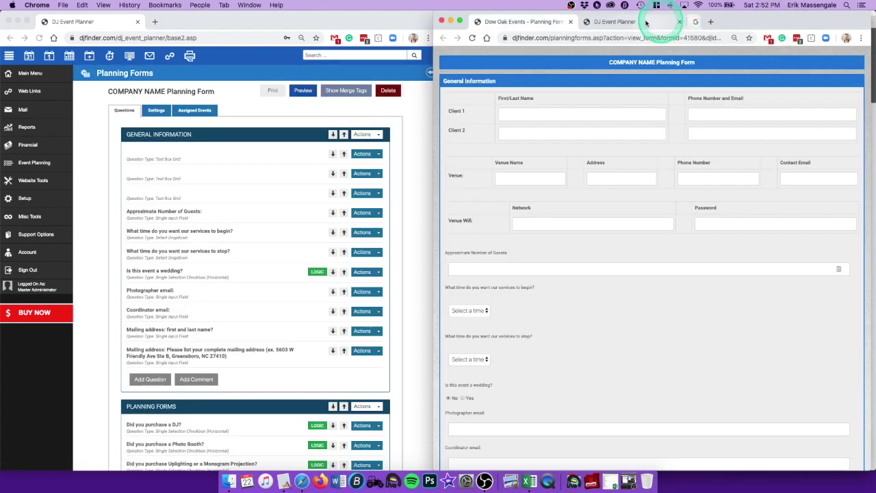
click(570, 22)
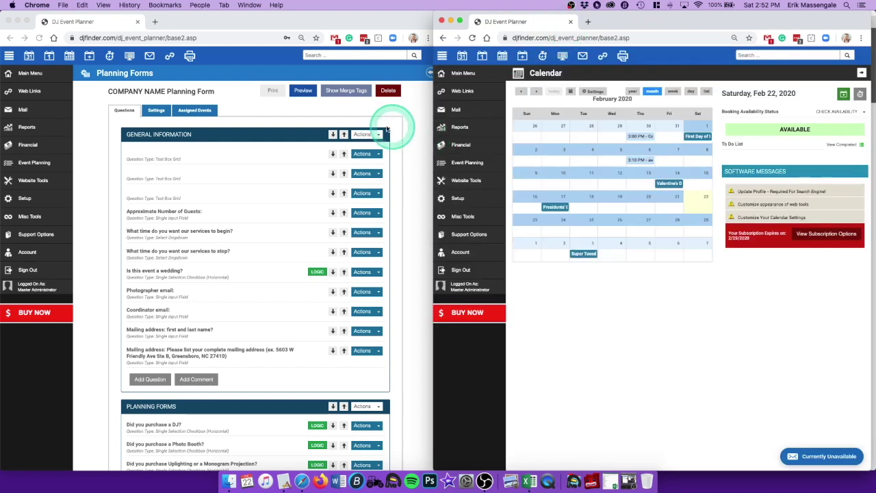
click(303, 91)
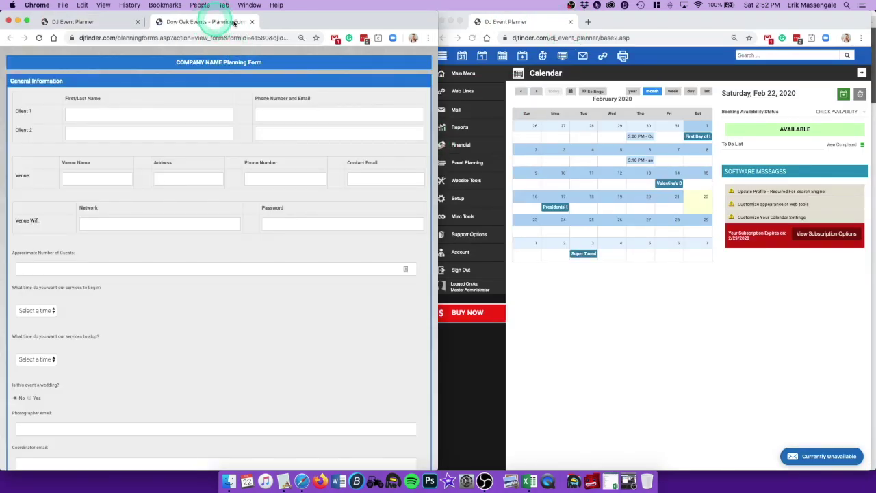
drag(205, 22, 528, 21)
scroll(571, 391, down, 5)
scroll(572, 390, down, 2)
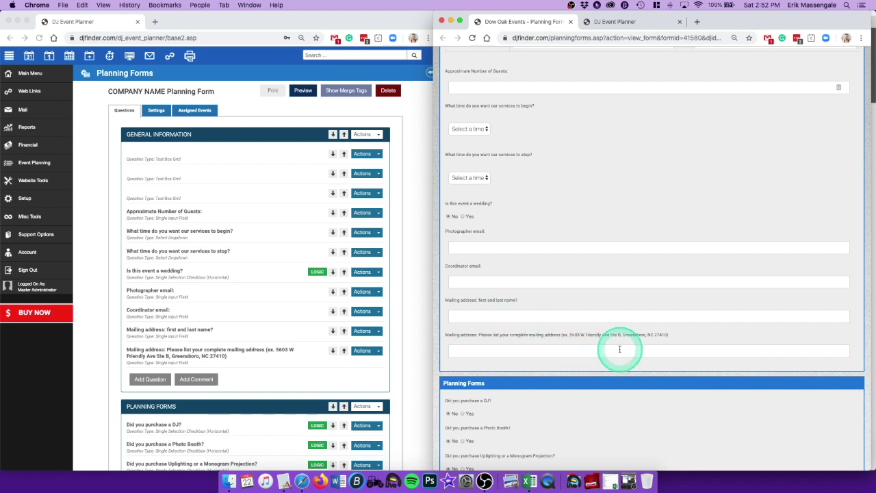
scroll(622, 342, up, 10)
click(570, 22)
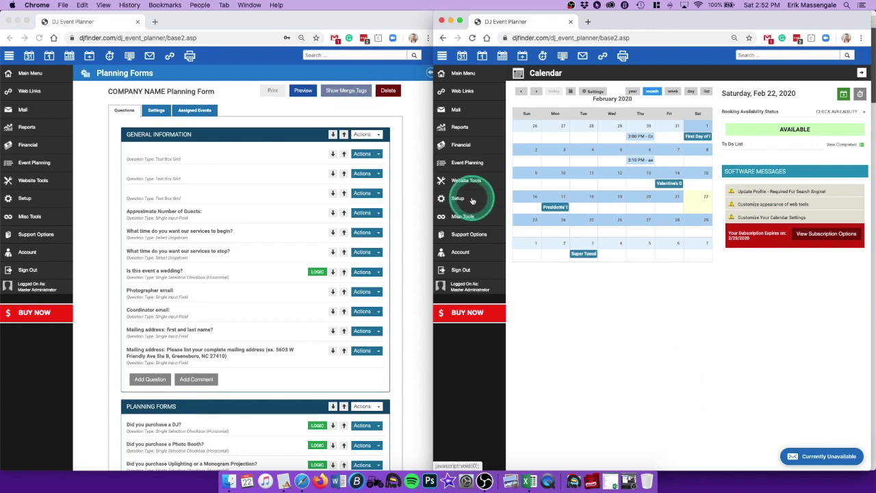
Step: Create a new plain-text events-based email template and reveal the planning form's merge tags
click(459, 198)
click(444, 245)
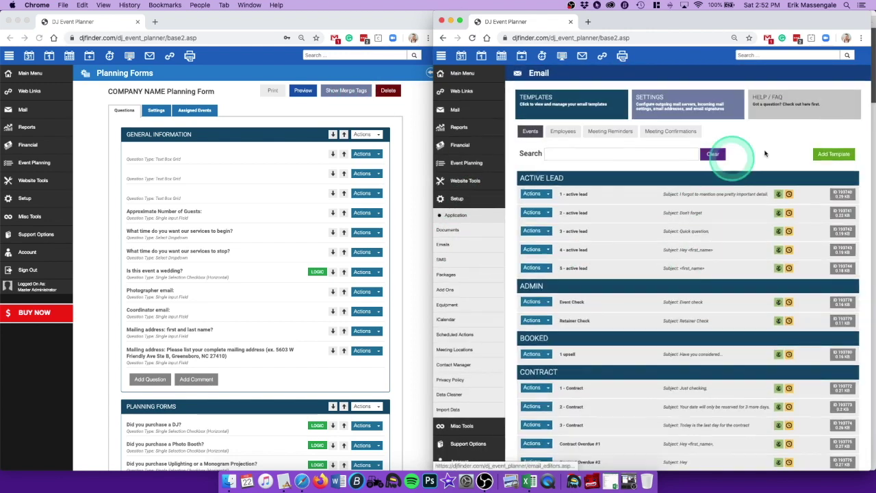
click(833, 155)
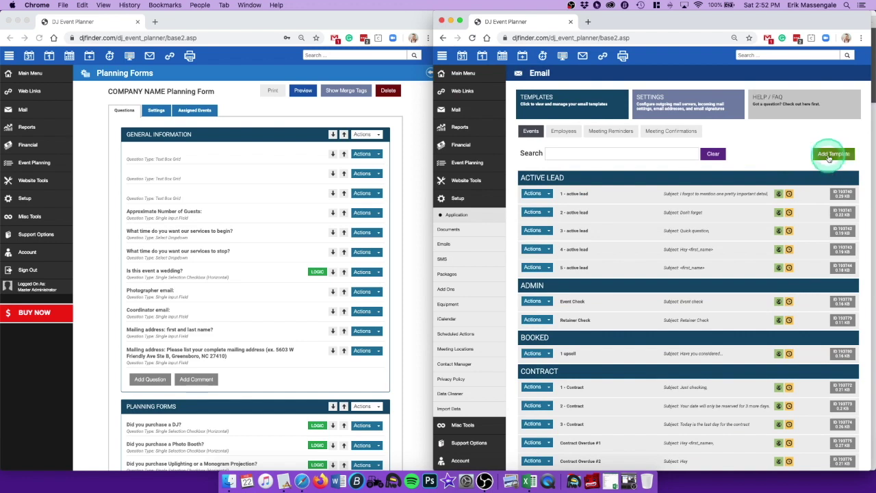
click(630, 229)
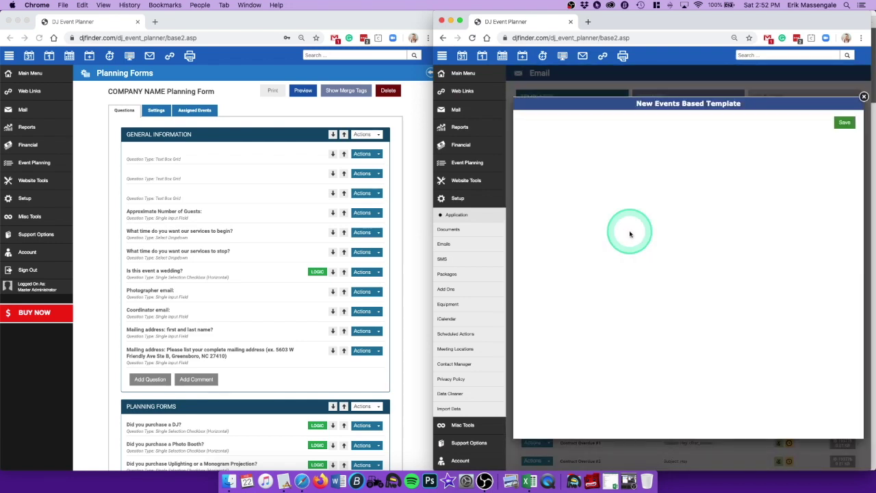
click(346, 90)
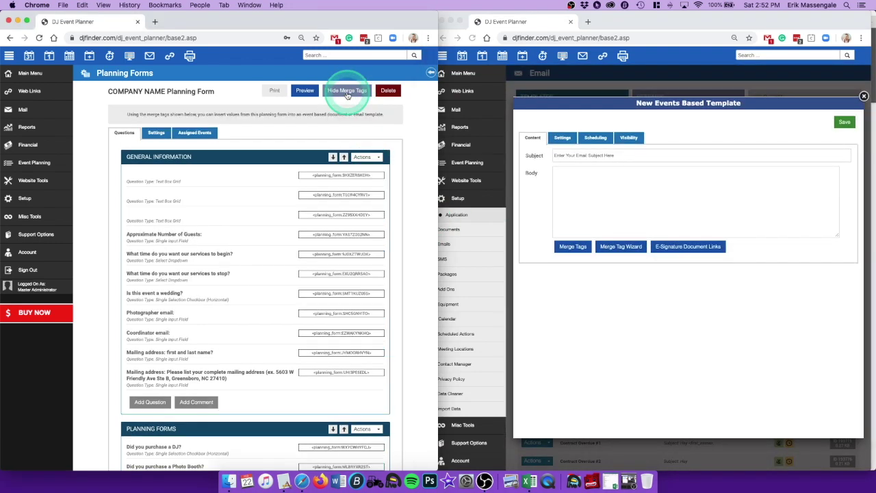
click(638, 26)
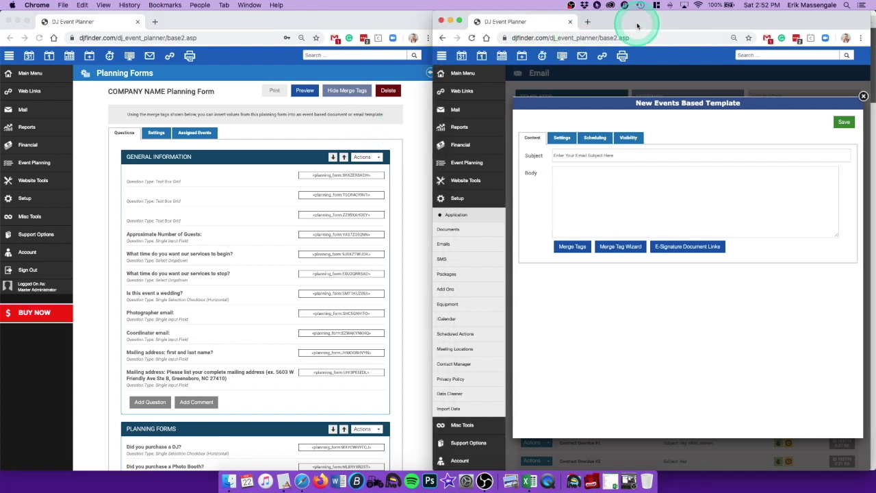
drag(637, 26, 643, 26)
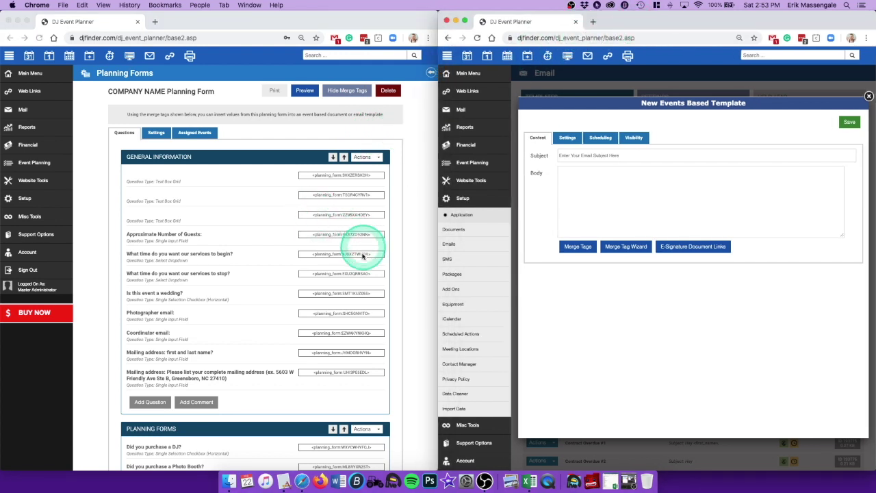
click(387, 314)
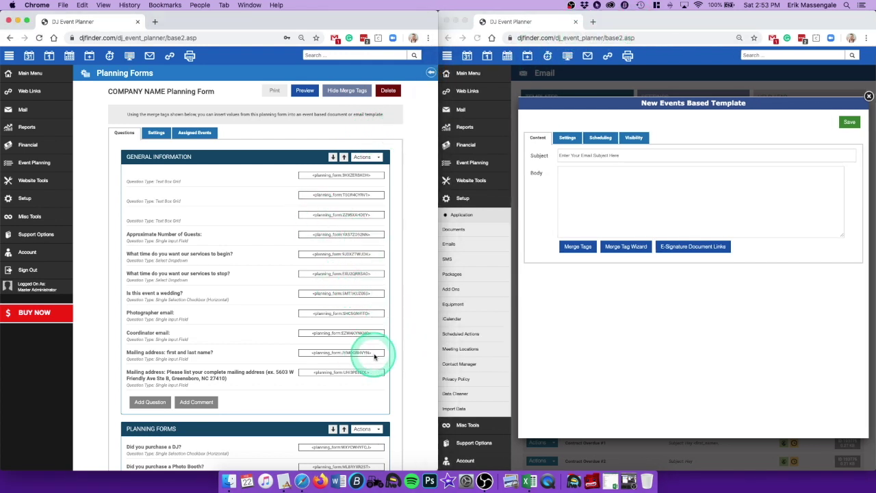
Step: Paste the first-and-last-name and full-mailing-address merge tags into the template Subject
drag(374, 353, 303, 353)
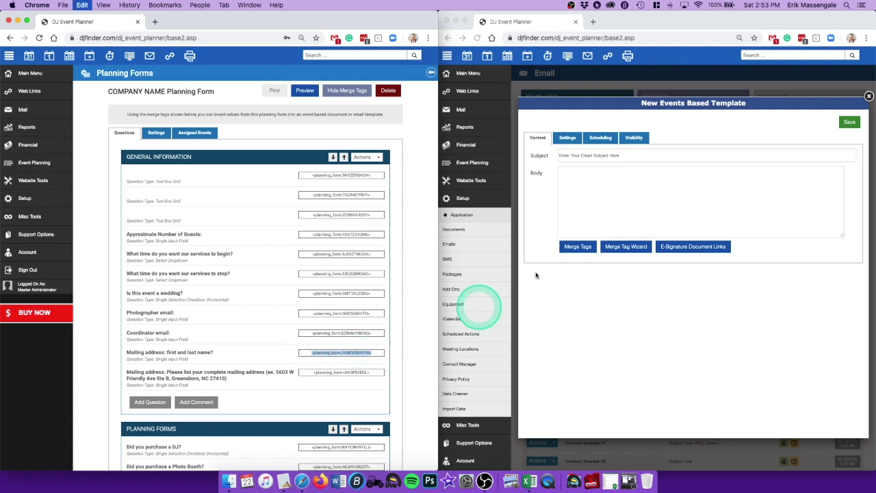
click(574, 162)
text(<planning_form:JYMOORHVYN>)
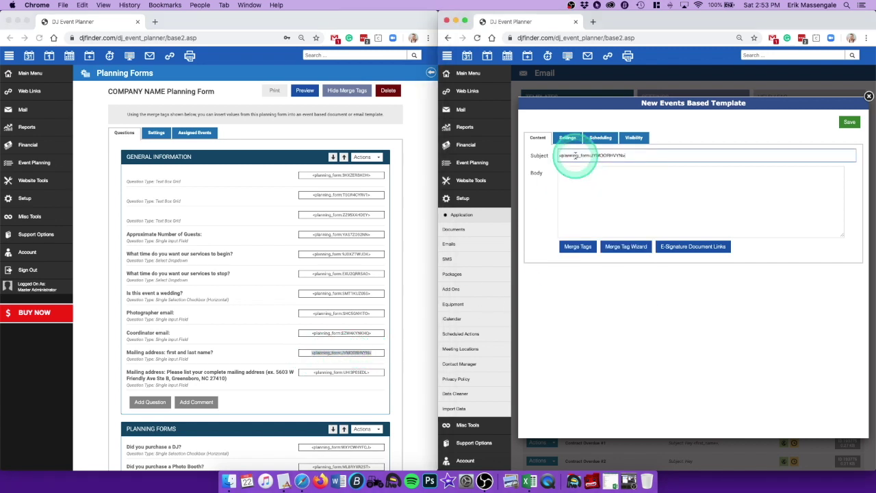
click(730, 191)
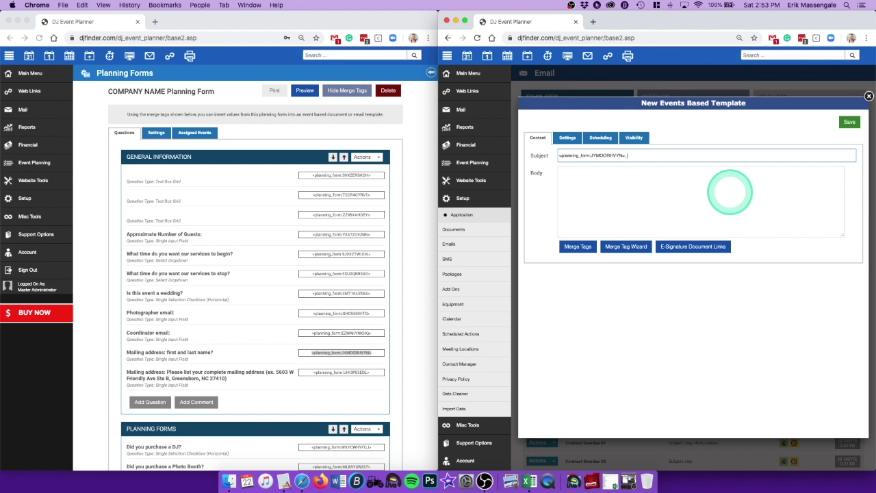
click(343, 377)
drag(372, 371, 324, 373)
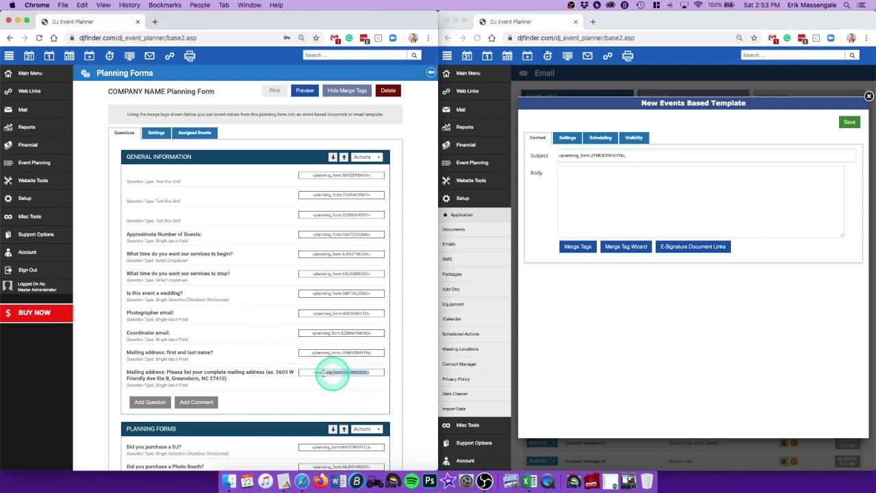
click(649, 158)
text(<planning_form:UHI3PEEDL>)
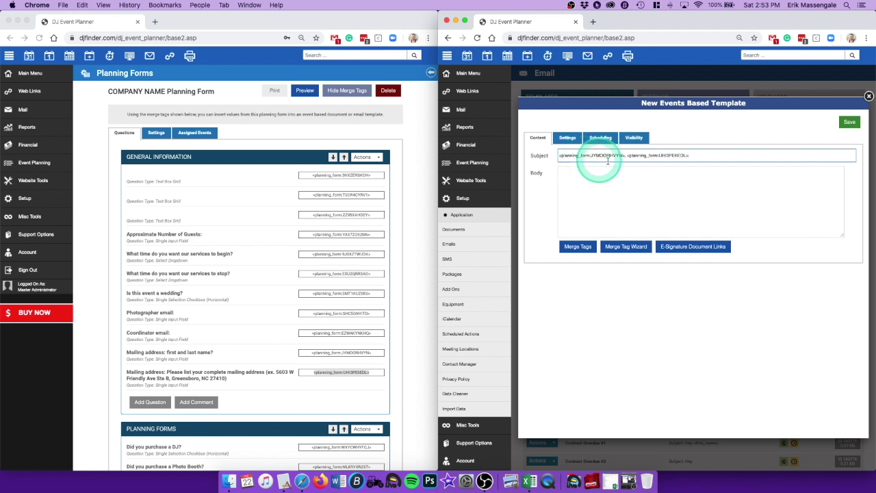
click(603, 194)
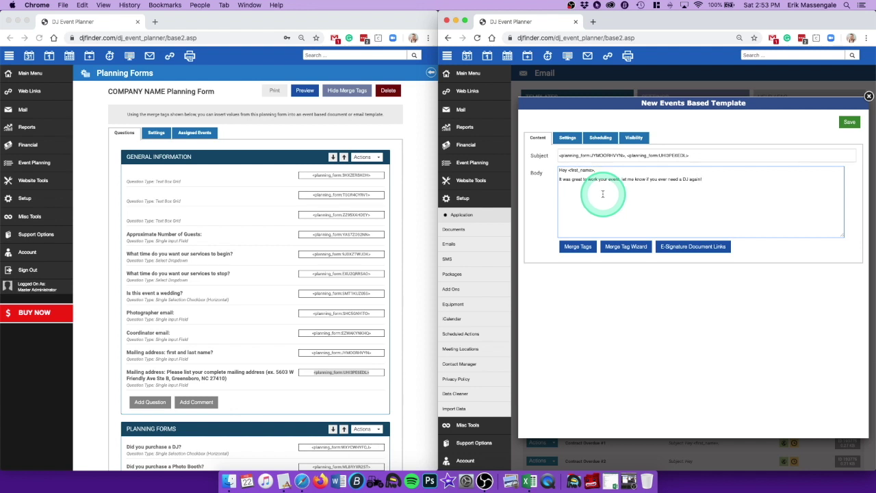
Step: Insert the employee Name merge tag into the body through the Merge Tag Wizard
click(623, 248)
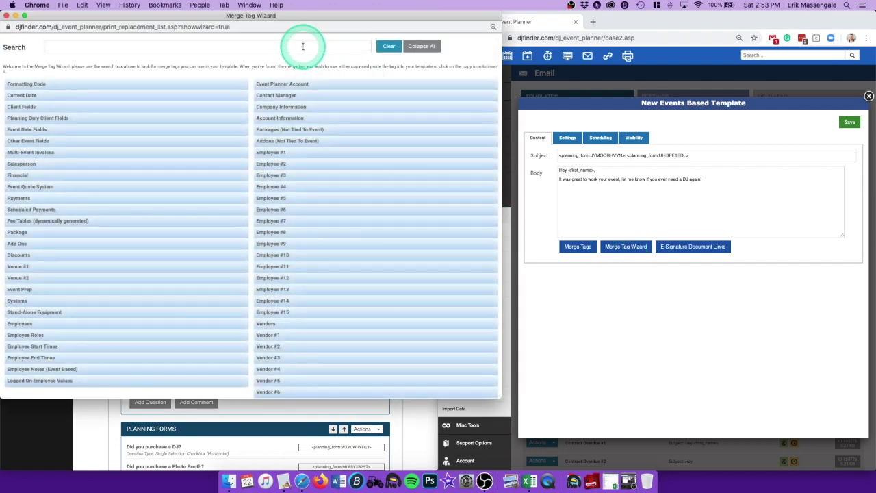
click(303, 46)
text(employee)
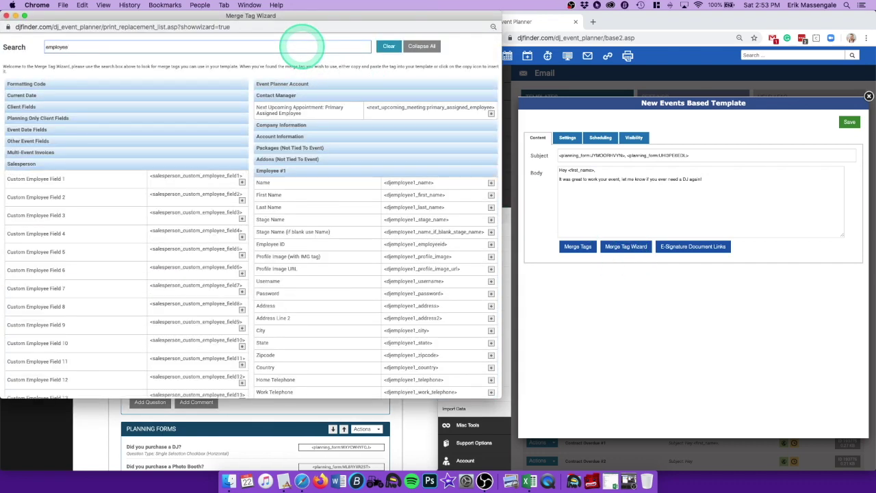
click(490, 183)
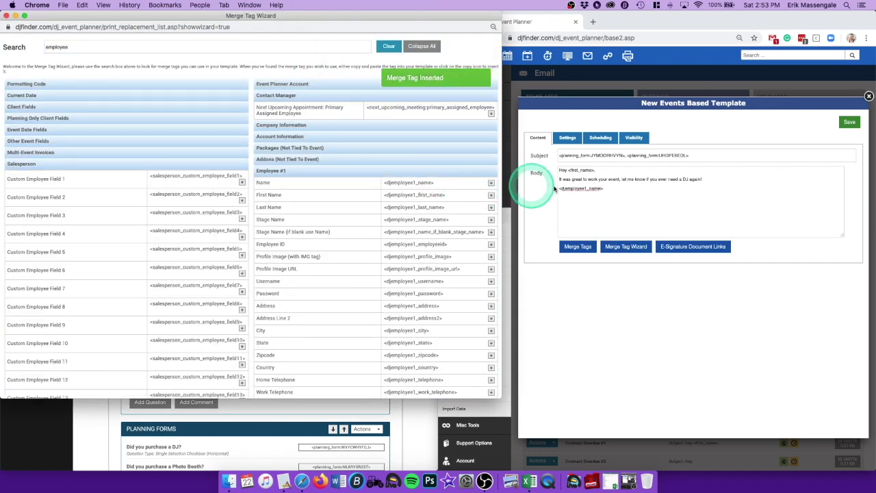
click(541, 211)
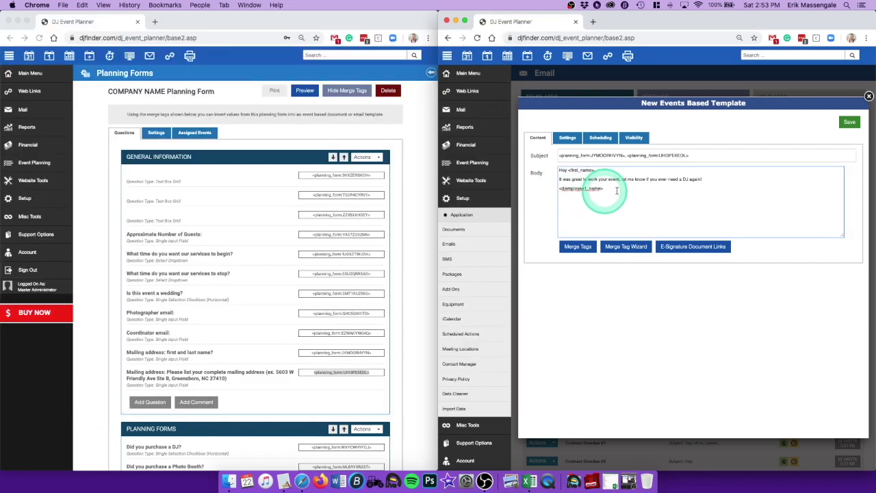
Step: Stop the template from automatically sending to the client
click(567, 137)
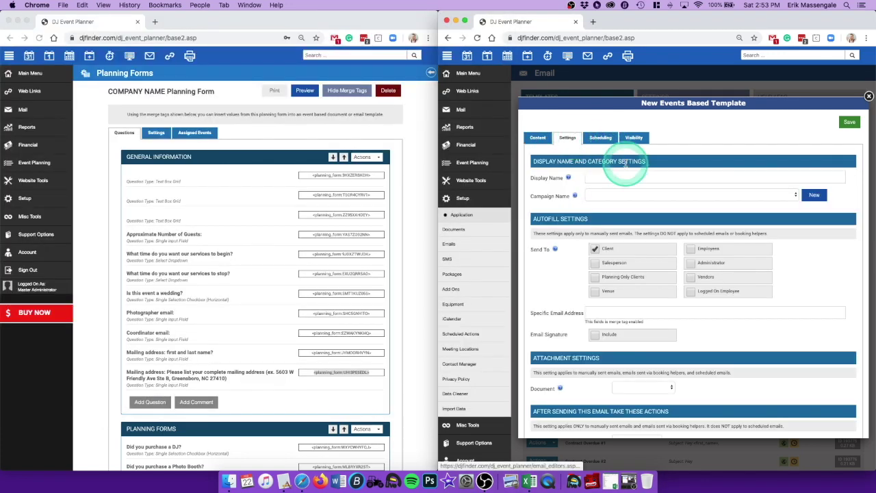
click(595, 248)
click(596, 133)
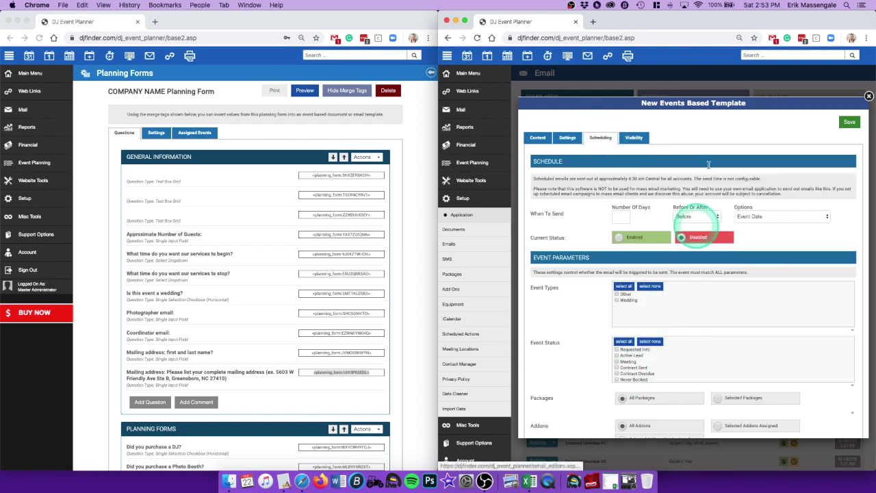
drag(712, 20, 328, 20)
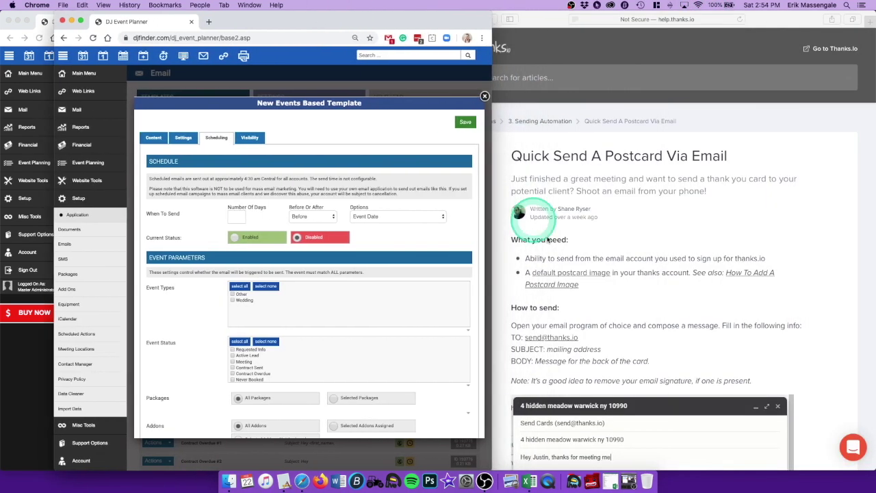
click(616, 287)
double_click(568, 337)
key(ctrl+c)
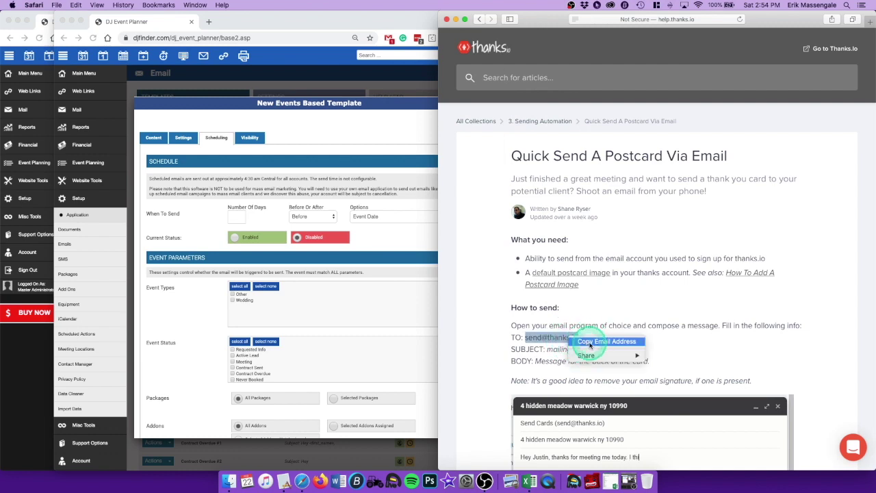
click(358, 278)
scroll(373, 287, down, 10)
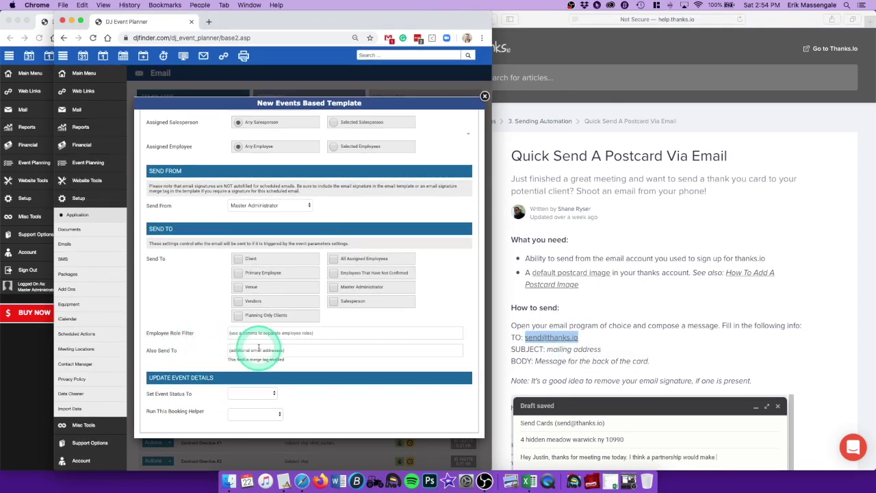
click(257, 350)
right_click(266, 350)
click(282, 377)
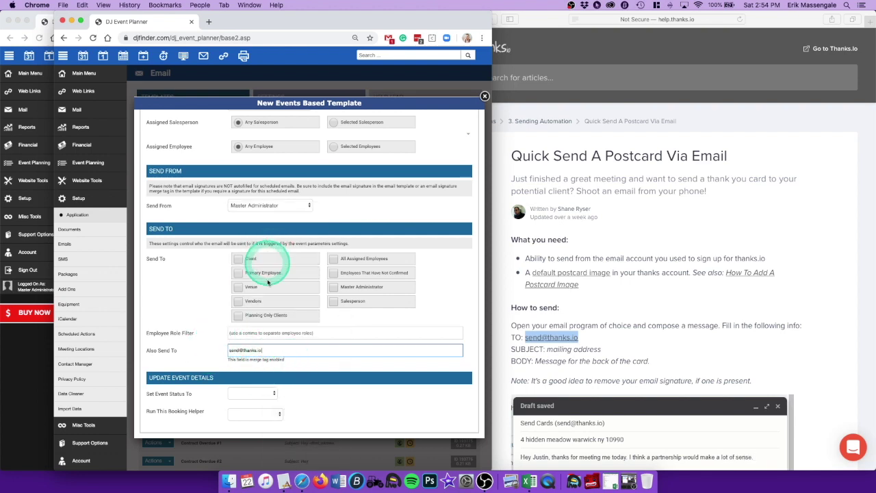
scroll(178, 298, up, 1)
scroll(178, 298, up, 10)
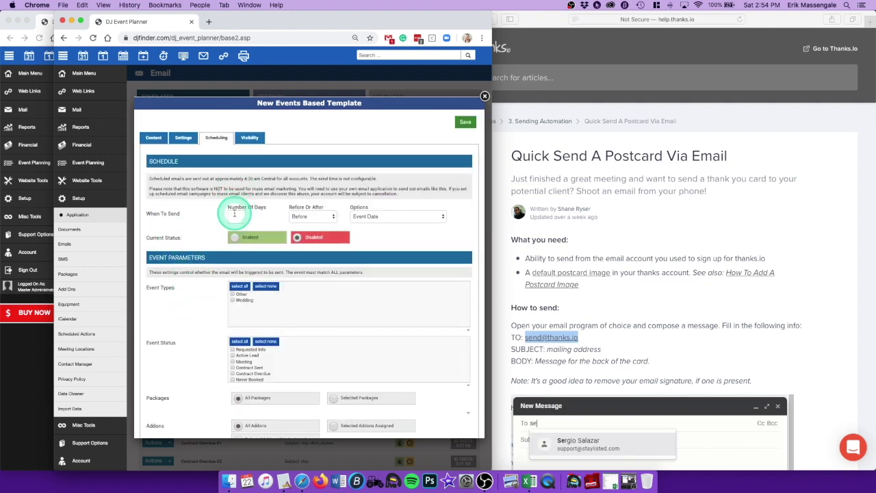
Step: Schedule the email 2 days after the event, enabled, for all event types with Completed status
click(235, 214)
text(2)
click(315, 216)
click(315, 228)
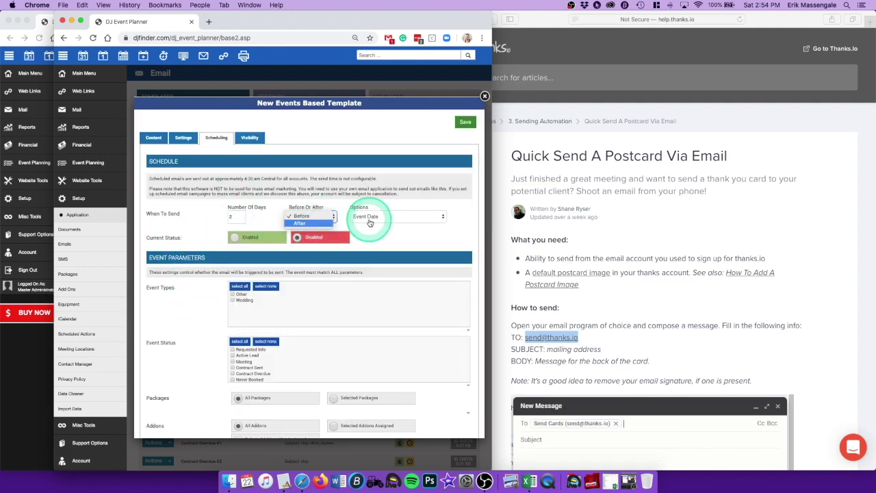
click(257, 237)
click(239, 286)
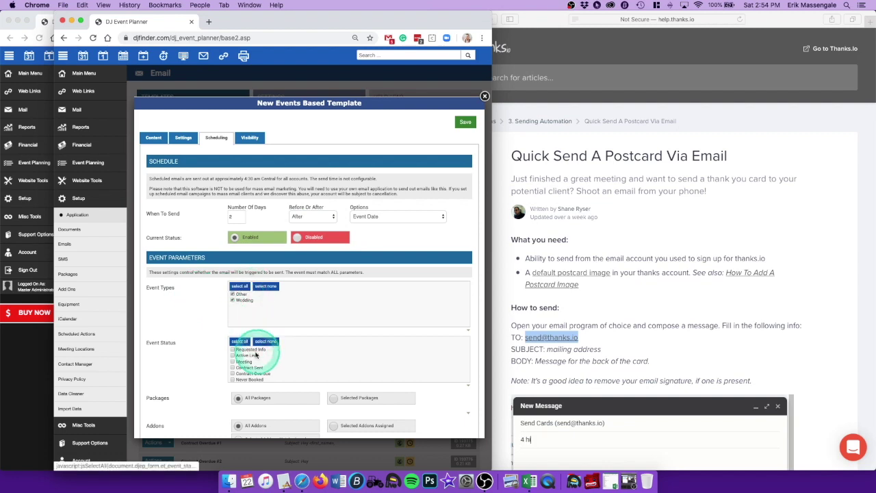
scroll(253, 356, down, 5)
click(233, 373)
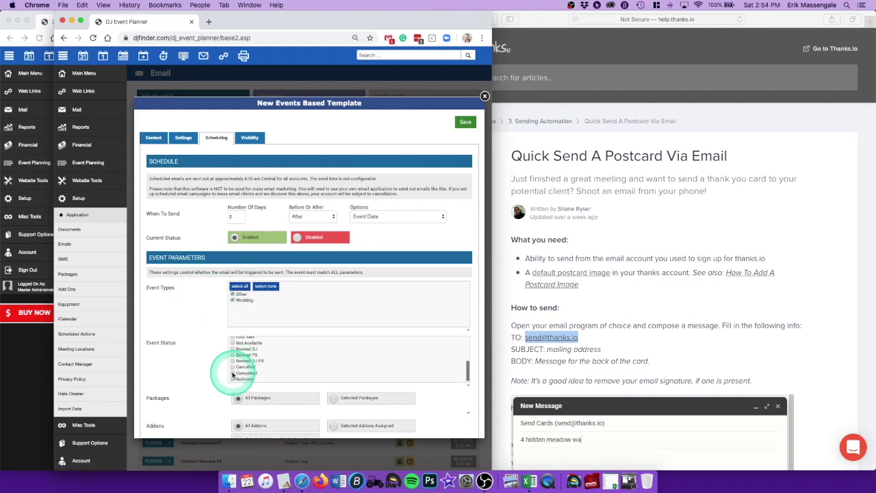
scroll(226, 370, down, 5)
scroll(212, 397, up, 5)
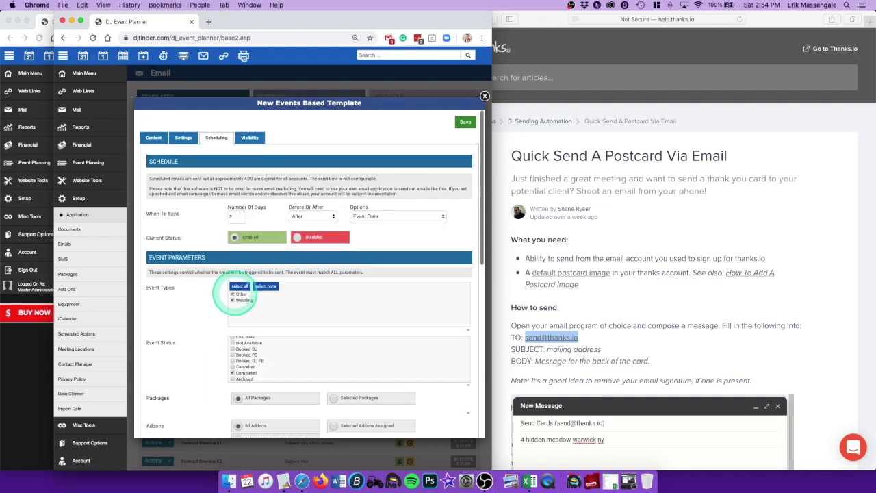
Step: Limit visibility to chosen event statuses and save the template as 'post card trigger'
click(249, 138)
click(335, 193)
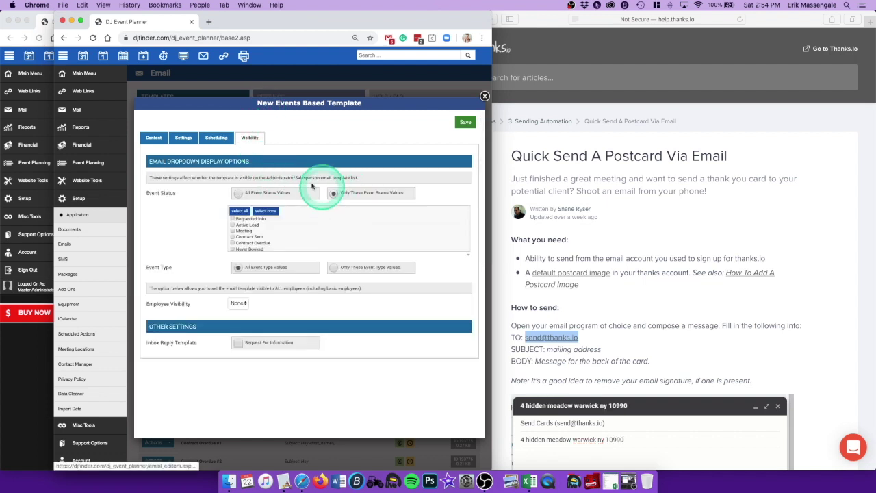
click(466, 123)
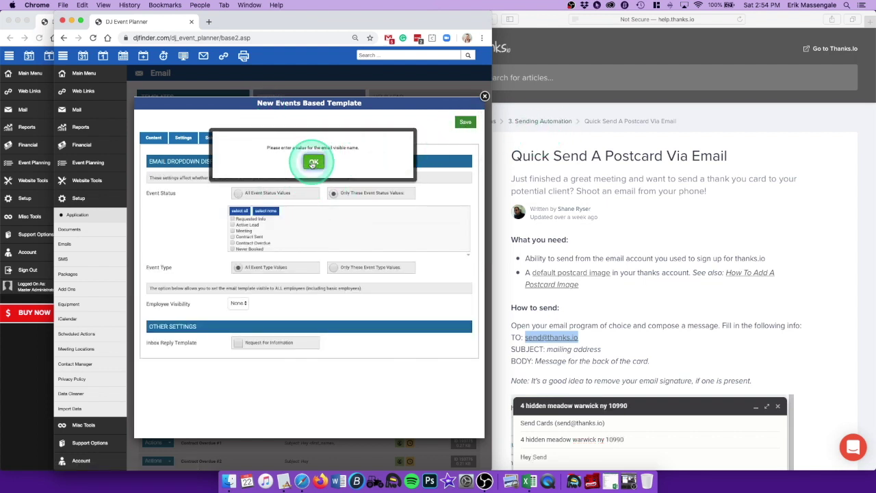
click(313, 160)
click(310, 172)
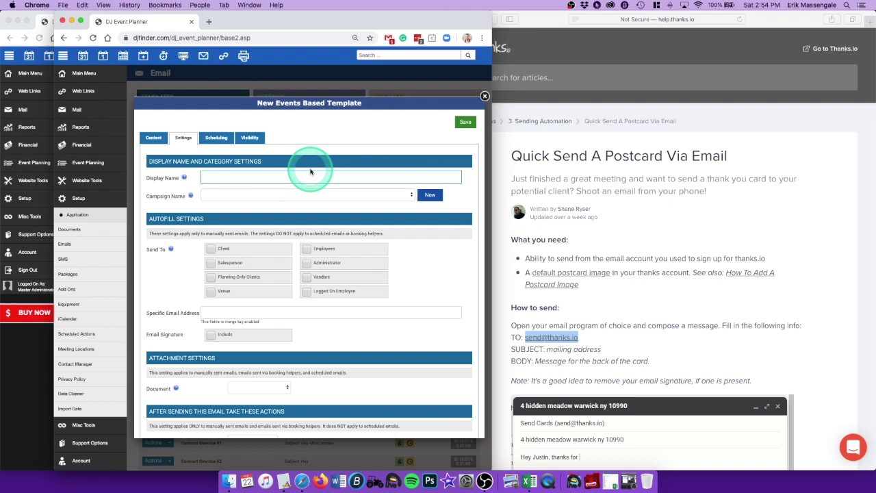
text(post card trigger)
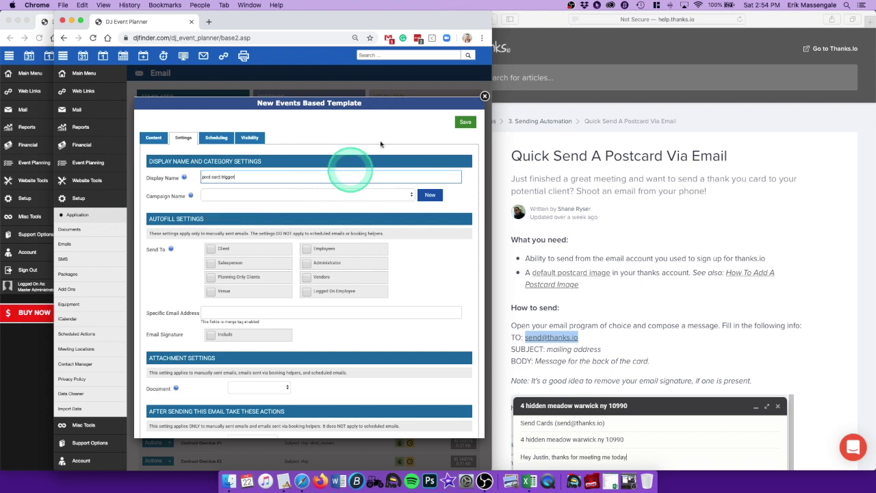
click(457, 127)
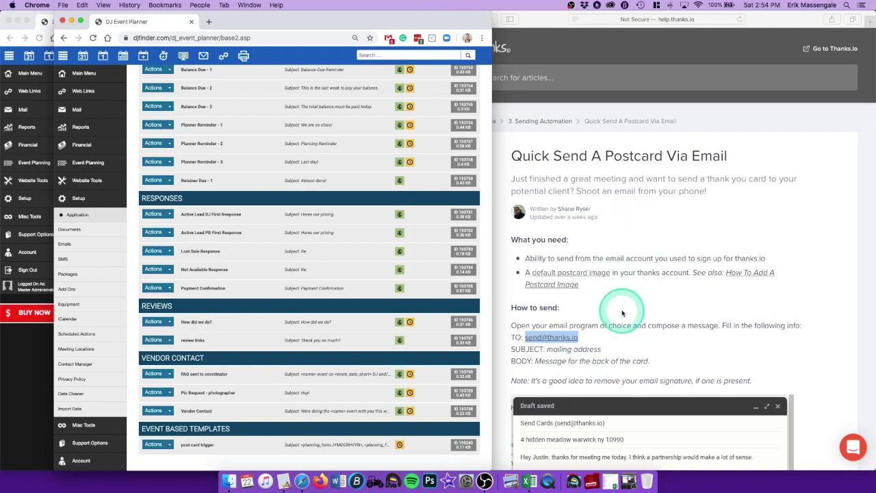
Step: Preview the post card trigger template from its Actions menu
click(155, 445)
scroll(163, 457, down, 1)
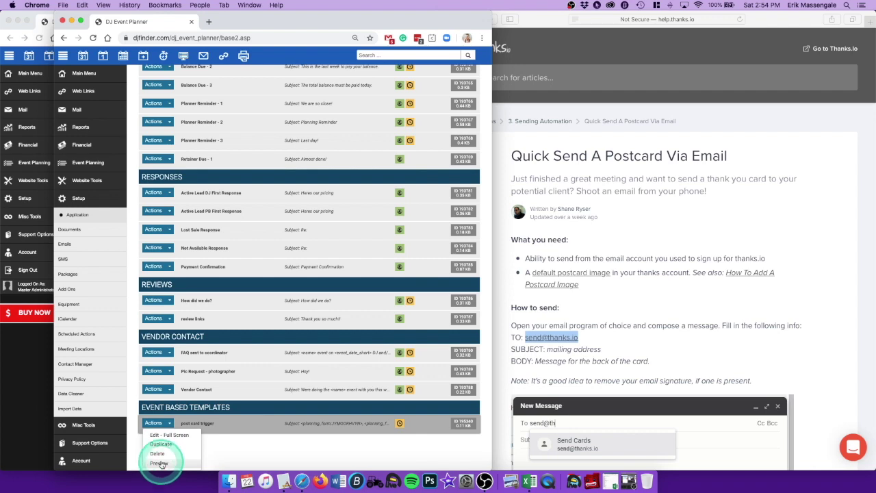
click(162, 463)
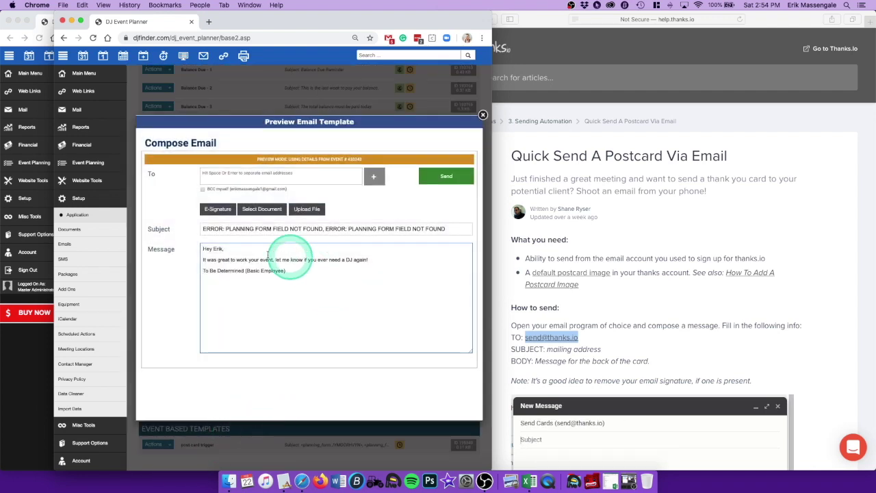